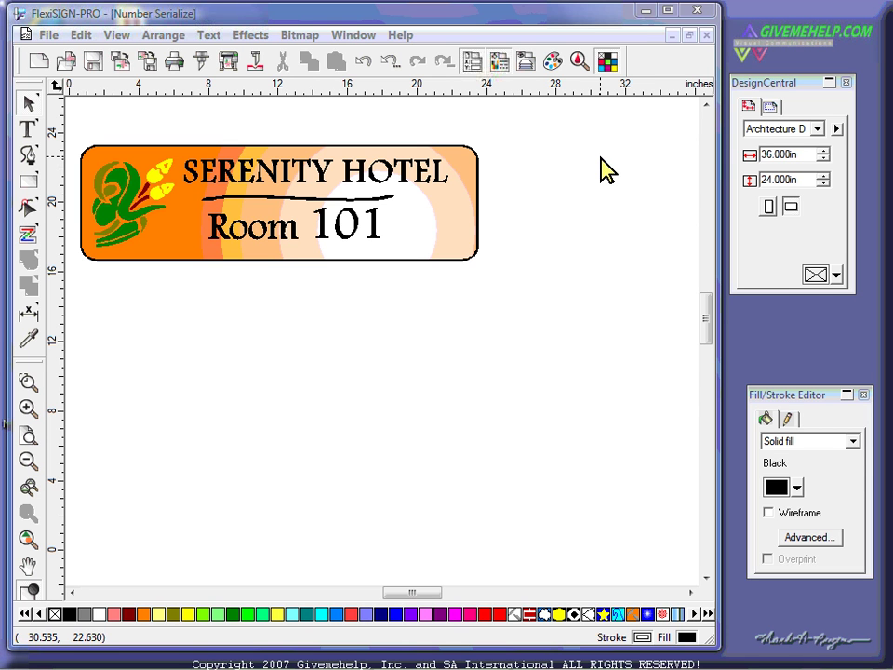
Inspect the sign's parts: the flower logo, the SERENITY HOTEL text and the Room 101 text
click(124, 220)
click(169, 316)
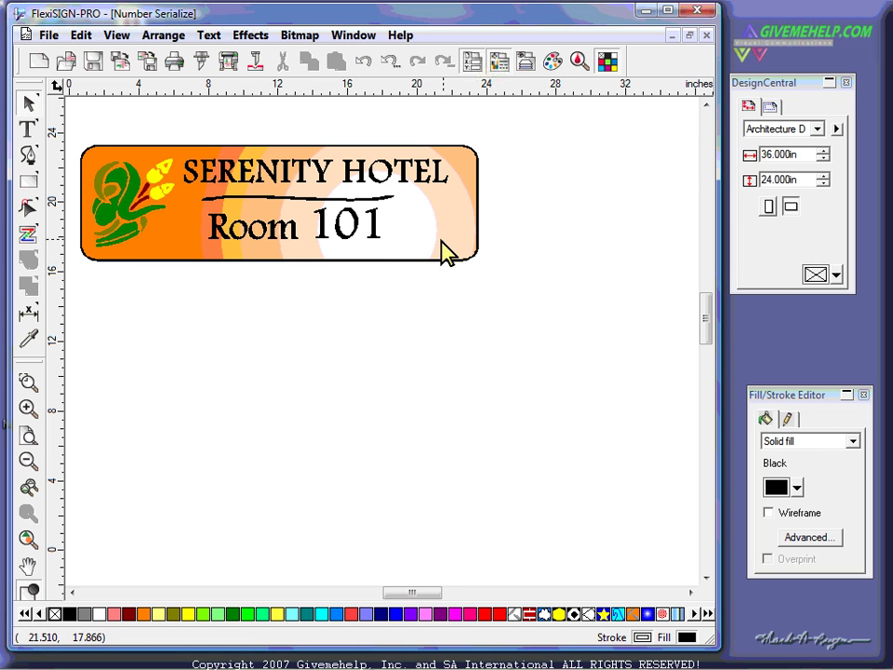
click(407, 175)
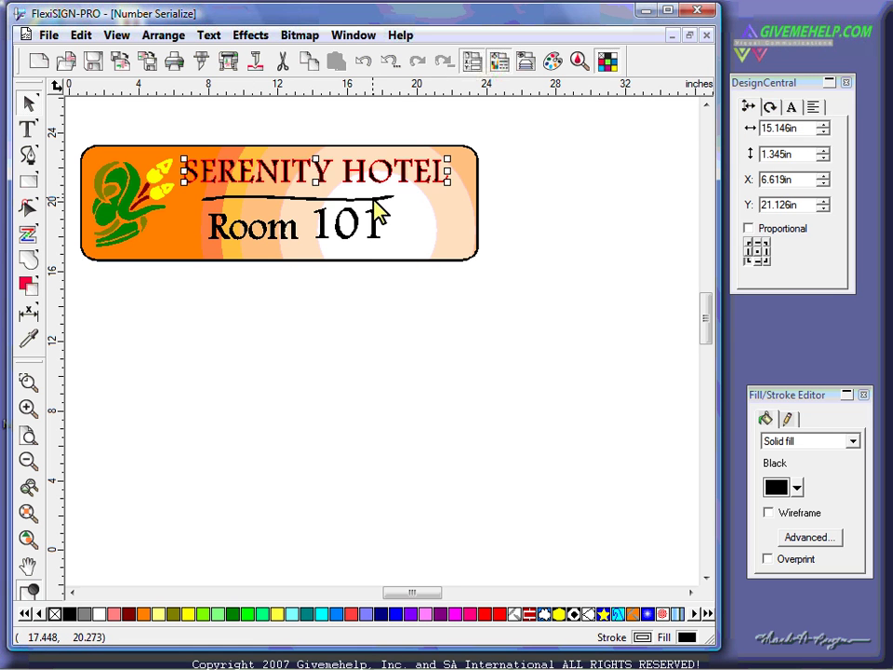
click(373, 200)
key(Escape)
click(373, 235)
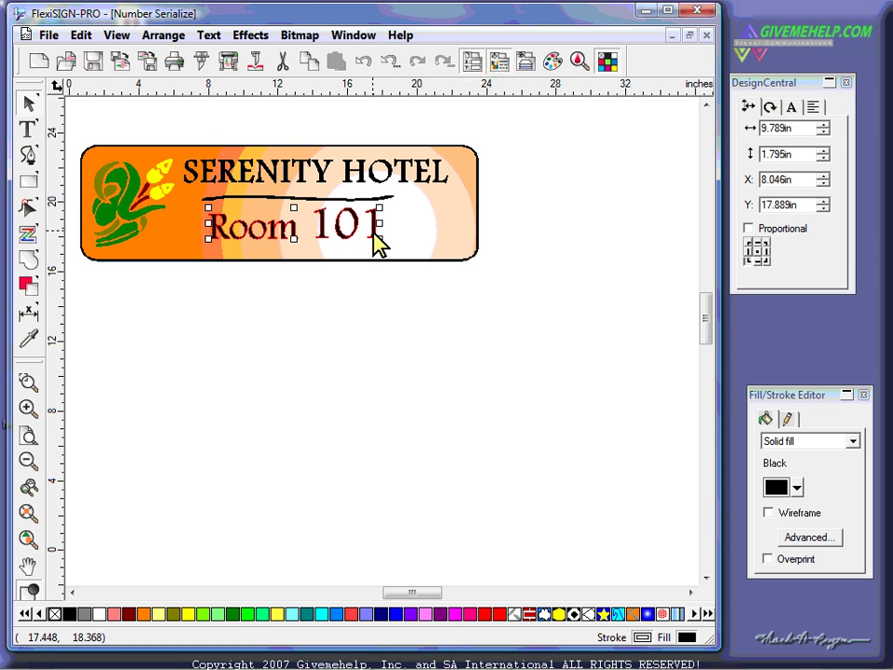
click(364, 338)
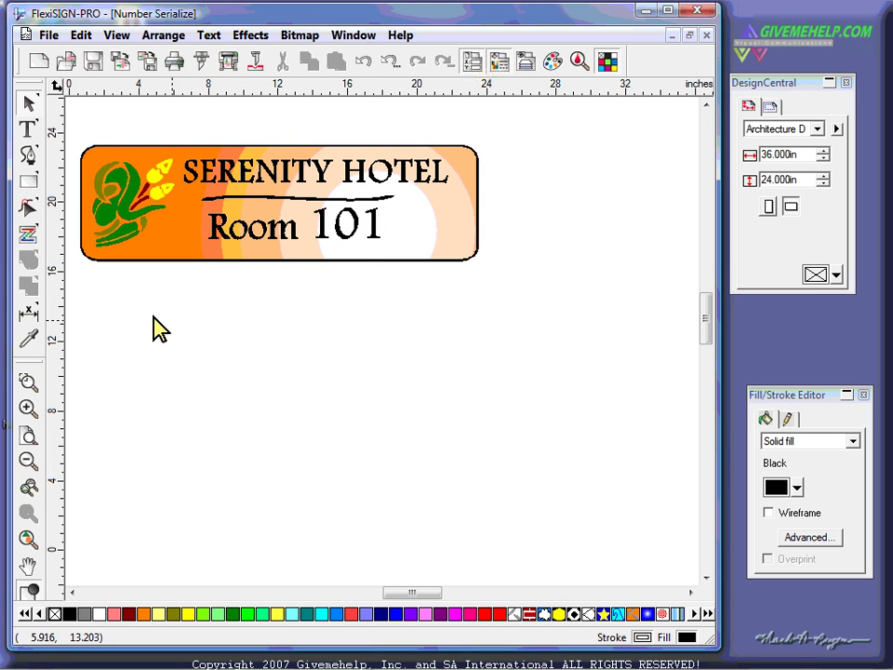
Start Auto Serialize and set 9 copies in 3 columns
click(164, 38)
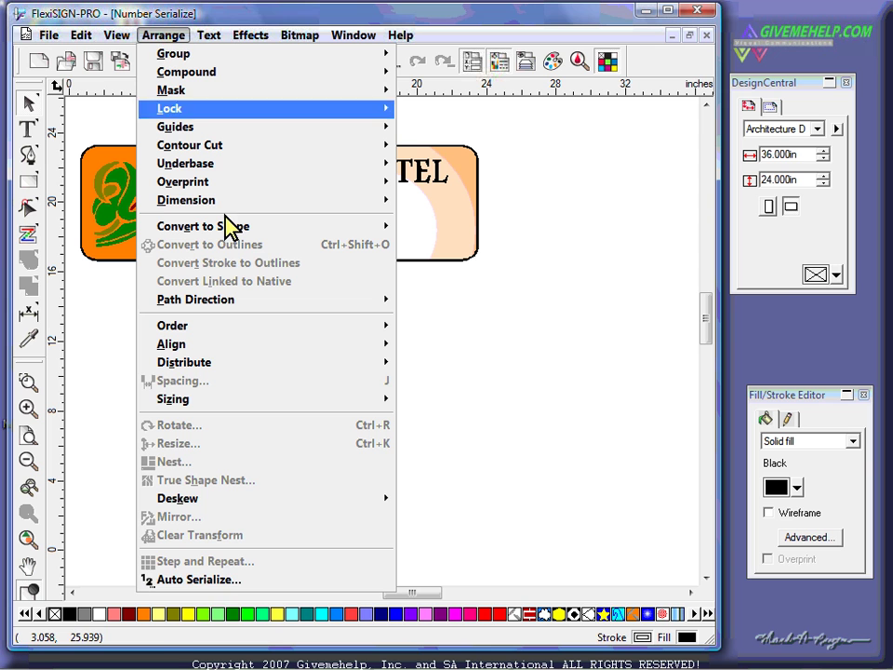
click(222, 581)
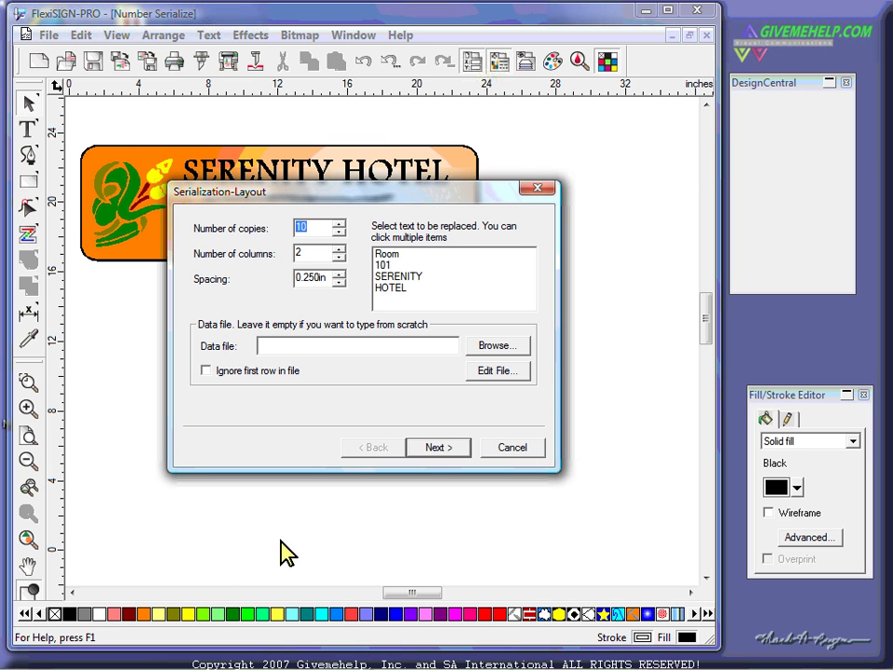
drag(412, 199, 428, 225)
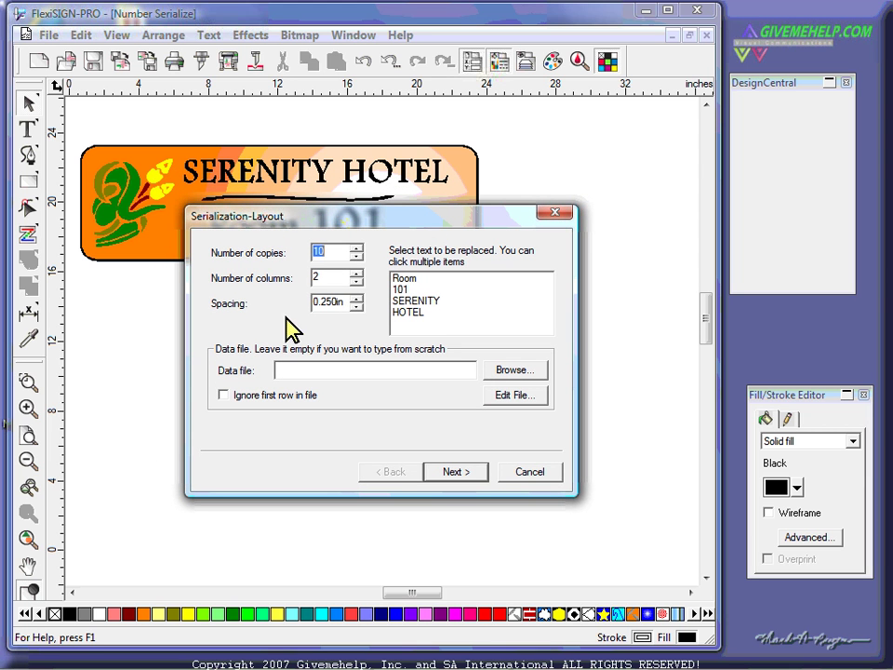
drag(325, 215, 305, 227)
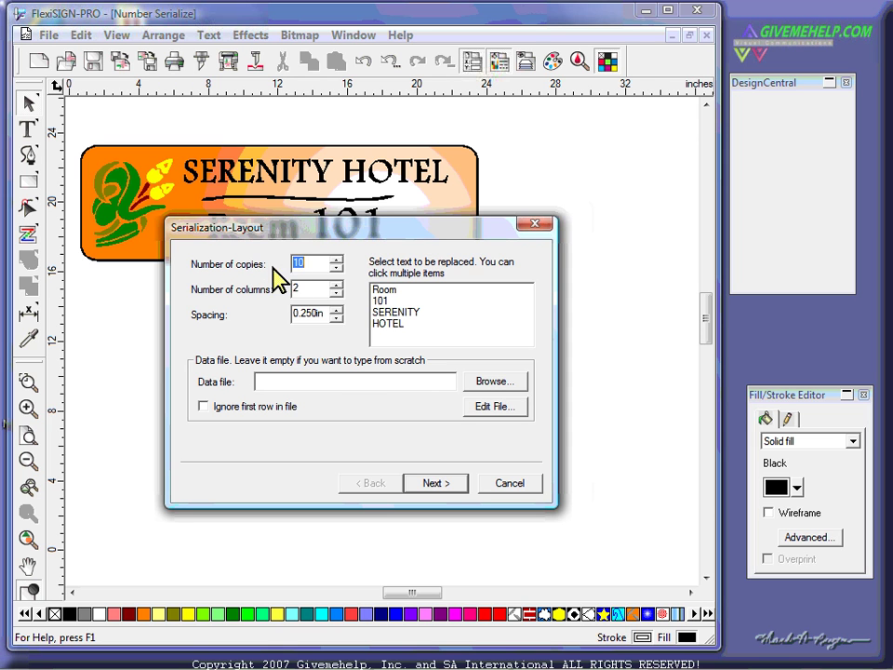
click(337, 269)
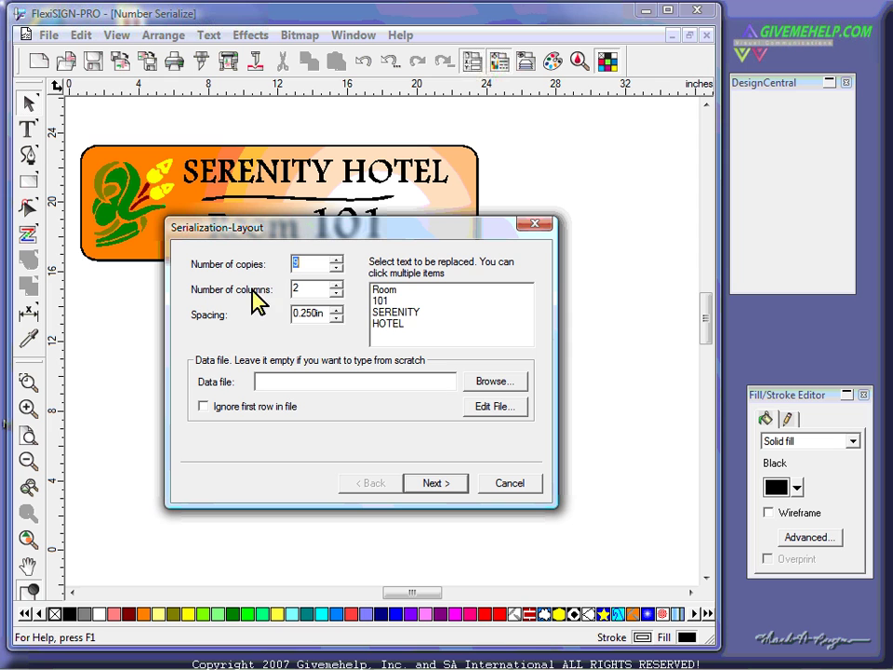
click(338, 284)
key(Tab)
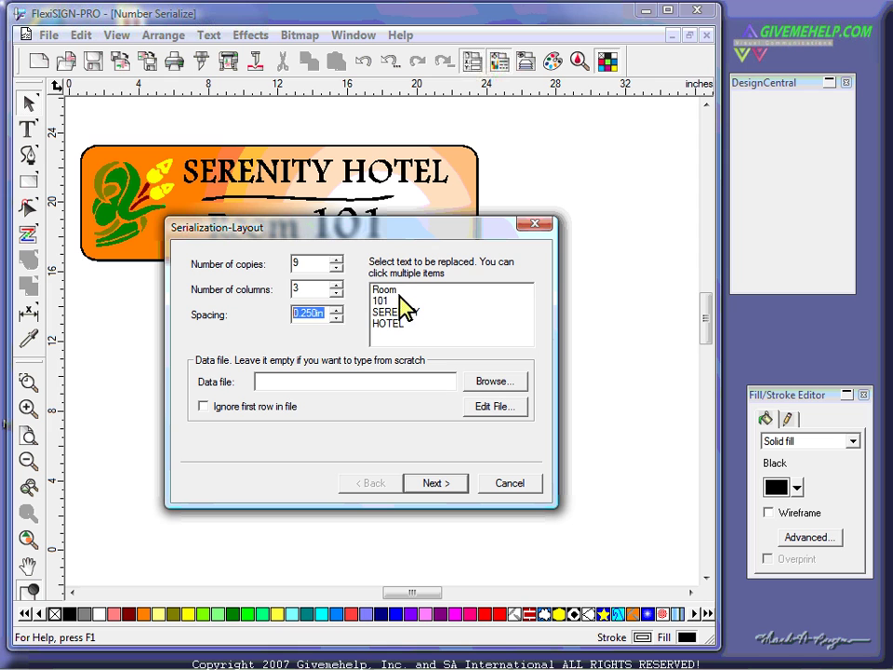
Mark only 101 as the text to replace, leaving Room and SERENITY unmarked
click(396, 292)
click(408, 312)
click(400, 291)
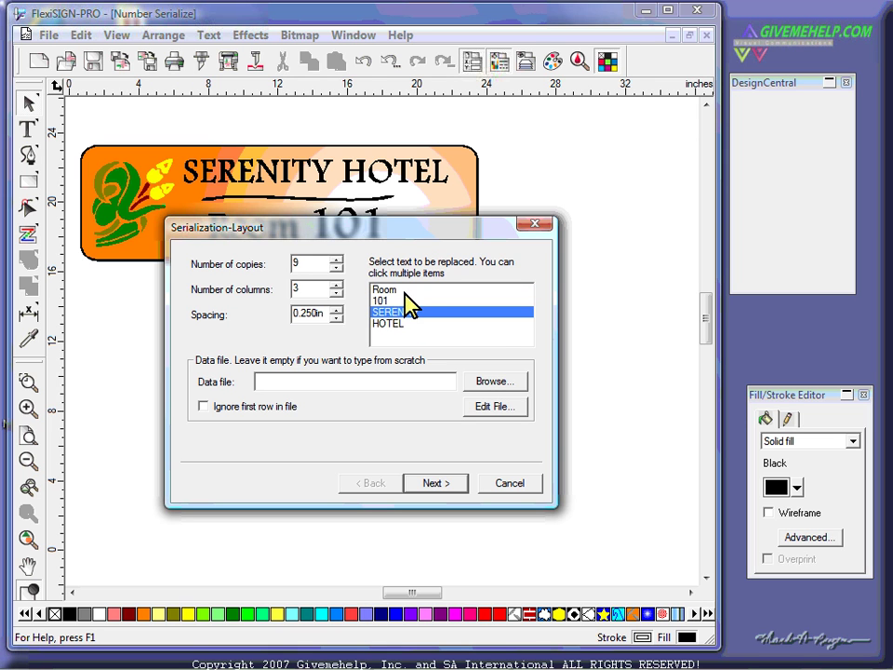
click(411, 313)
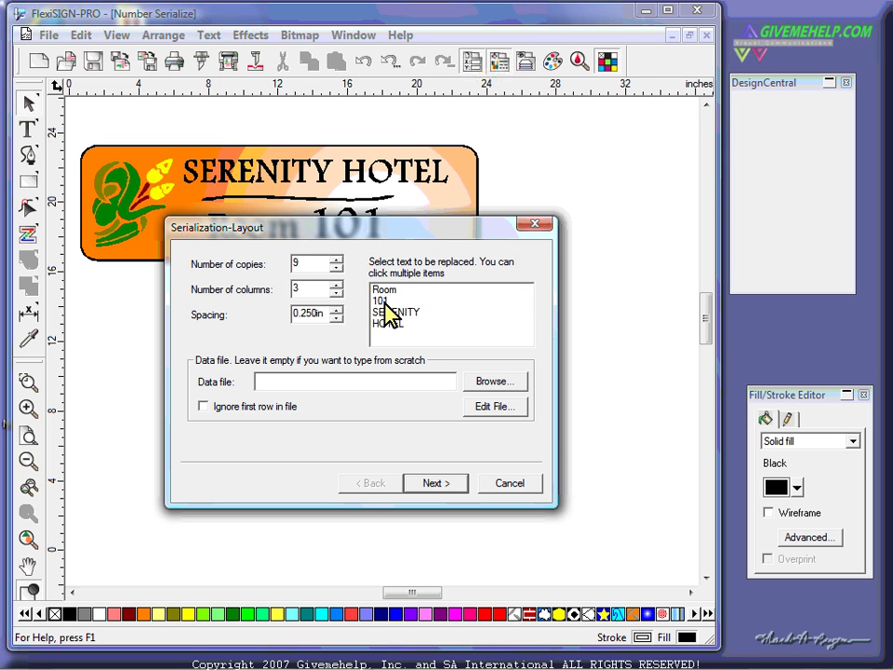
click(382, 301)
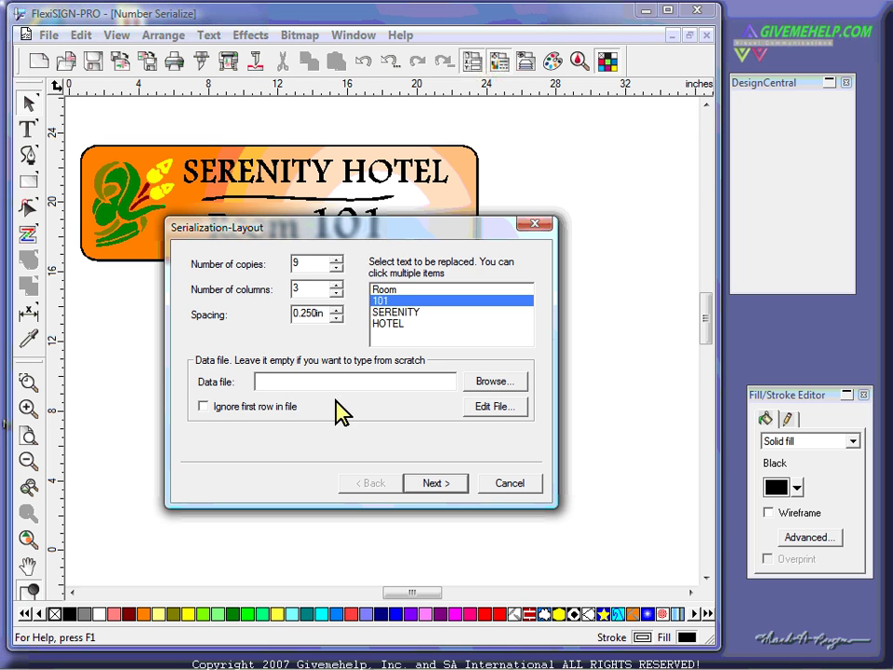
In the data source list, try entries 156 and 176, then erase both
click(446, 483)
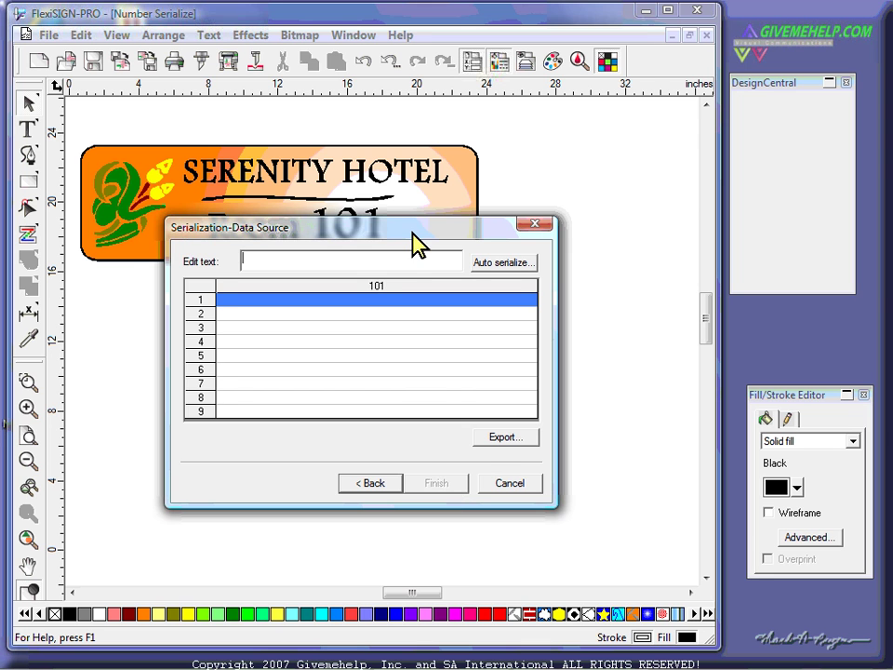
drag(413, 230, 378, 263)
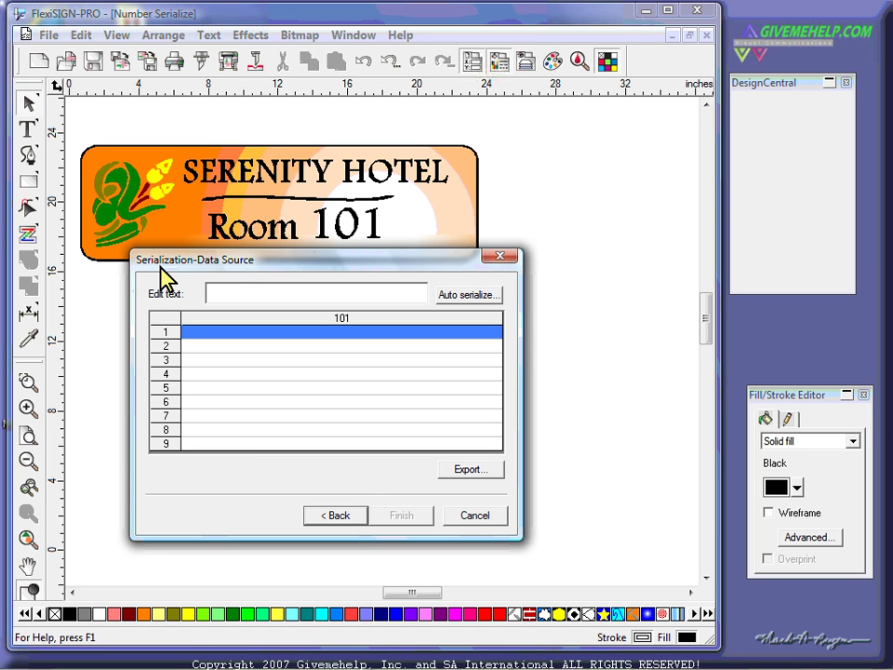
text(156)
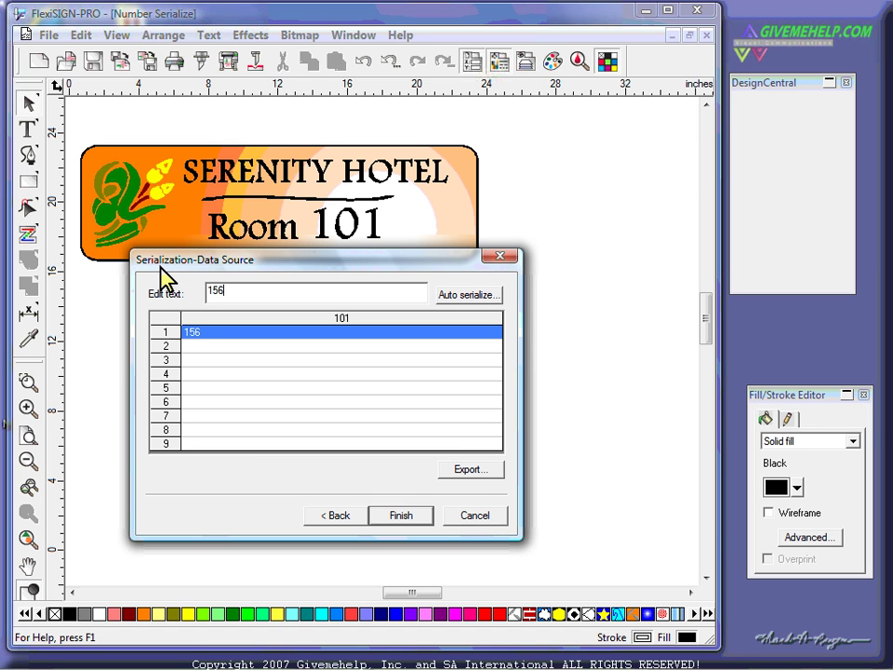
key(Return)
text(176)
key(Return)
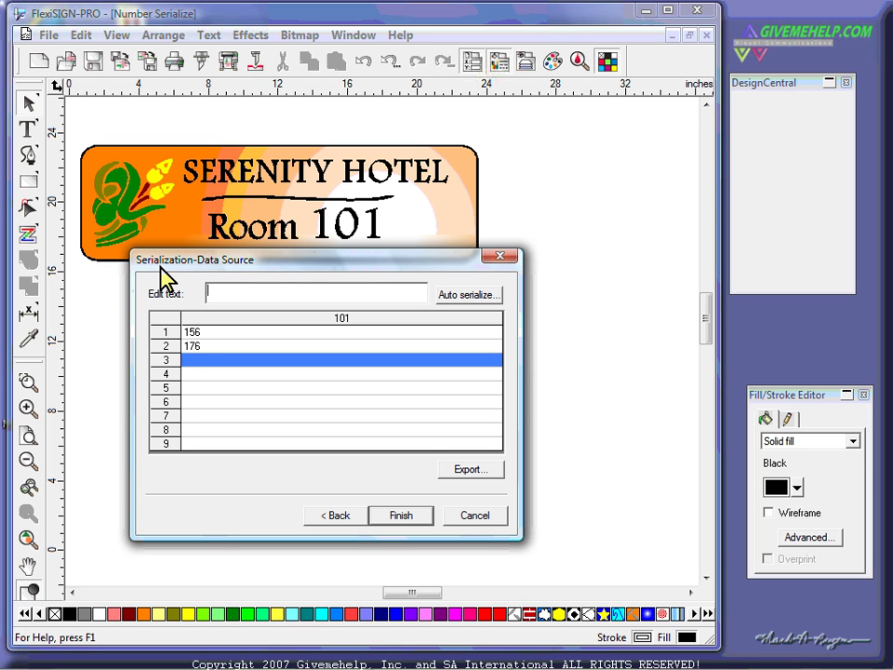
click(194, 334)
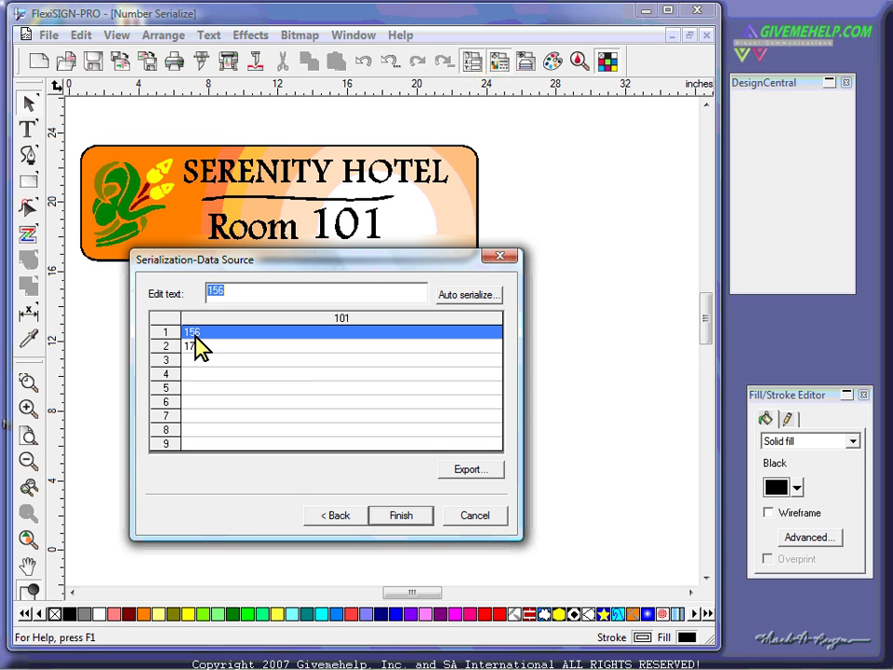
key(Delete)
click(195, 346)
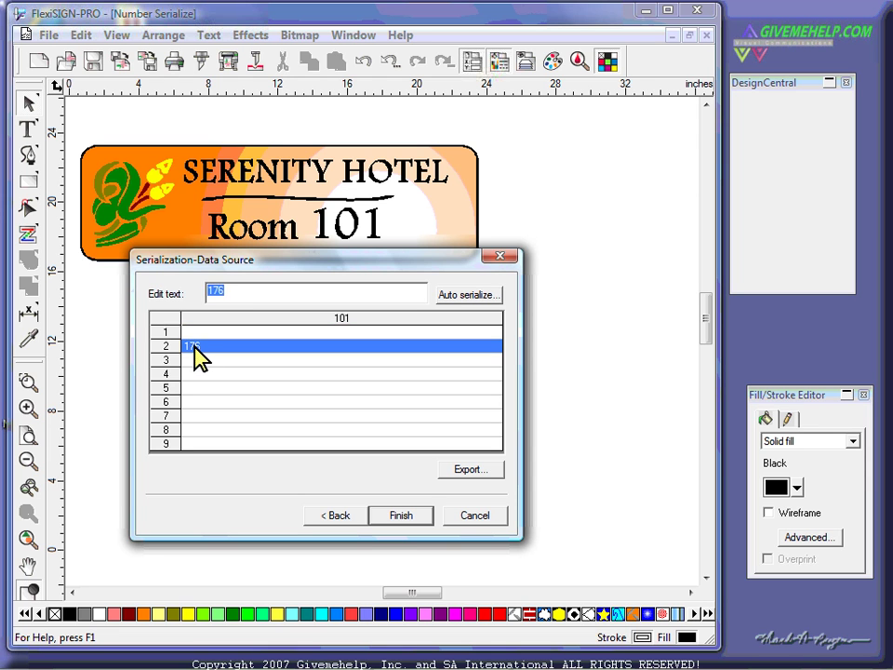
key(Delete)
Auto-number the rows starting at 101 with increment 1
click(182, 332)
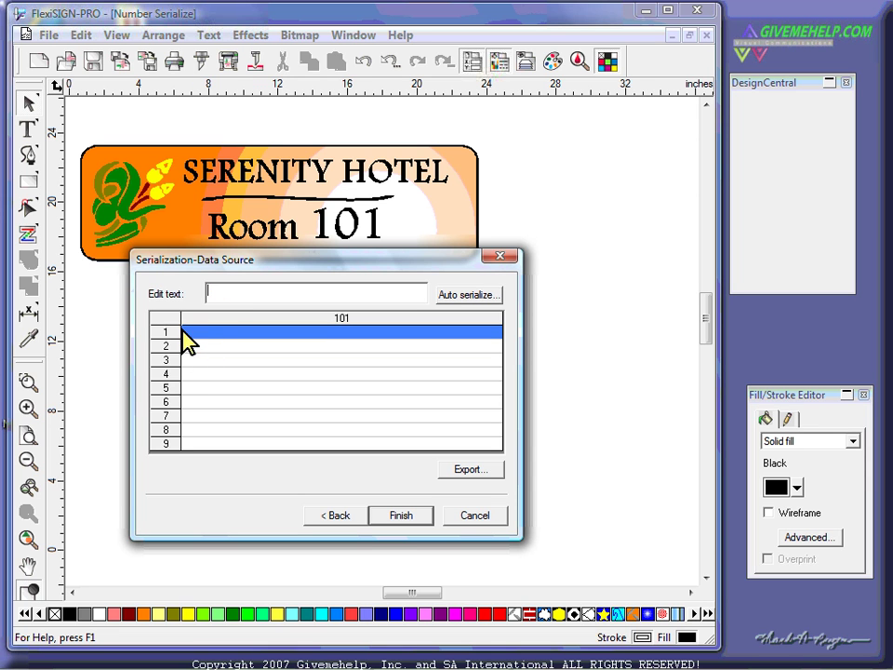
click(469, 305)
drag(361, 326, 420, 286)
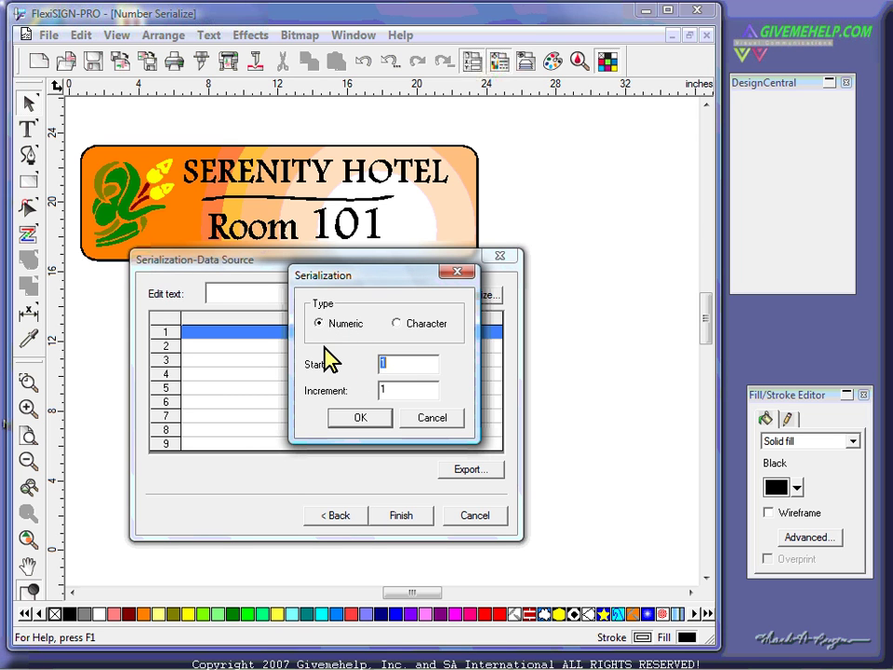
text(101)
click(360, 418)
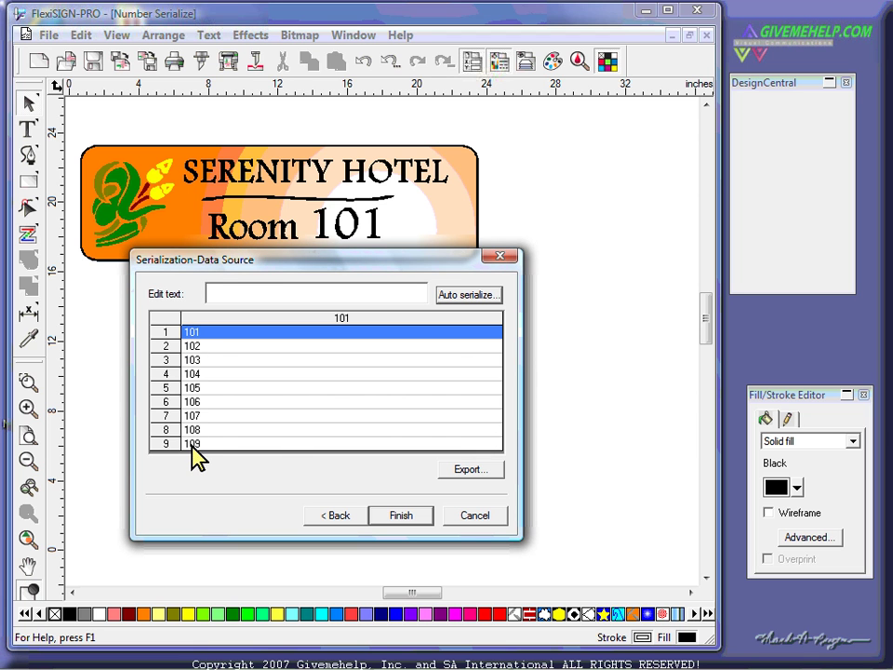
Generate the nine serialized Room 101–109 signs and zoom out to see them
click(400, 514)
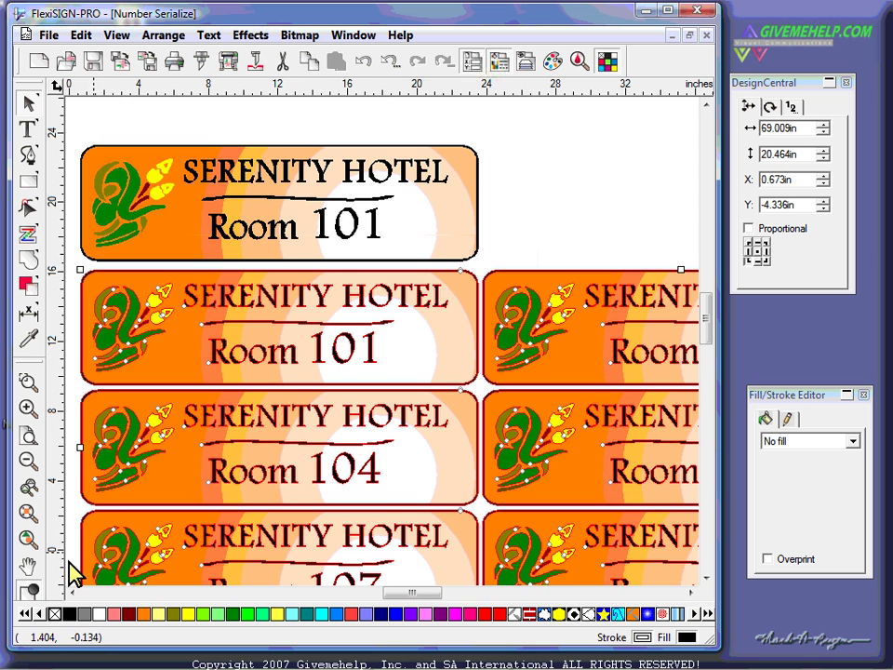
click(31, 540)
click(196, 526)
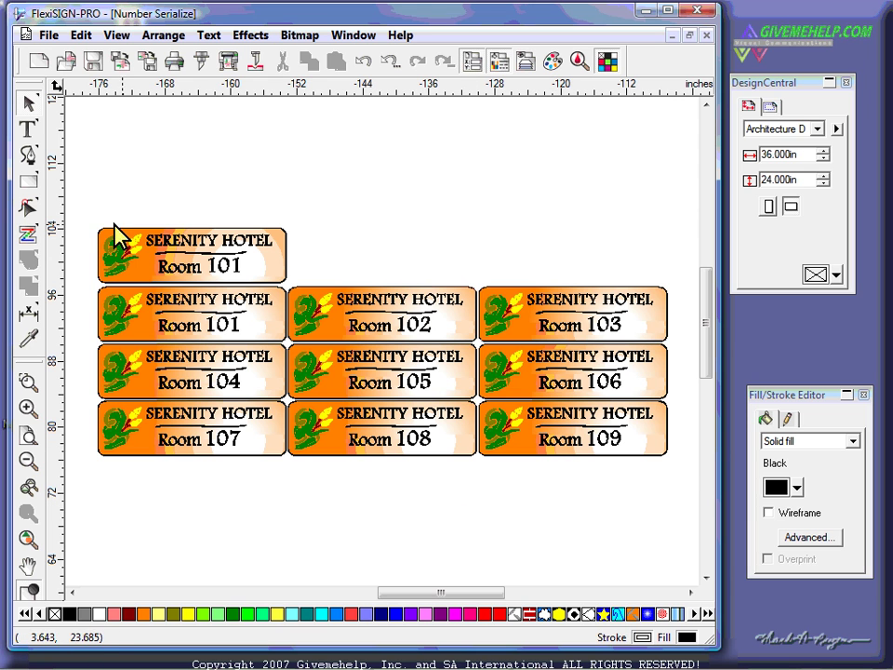
Delete the original single Room 101 sign, then fit and select all nine signs
drag(87, 213, 306, 272)
key(Delete)
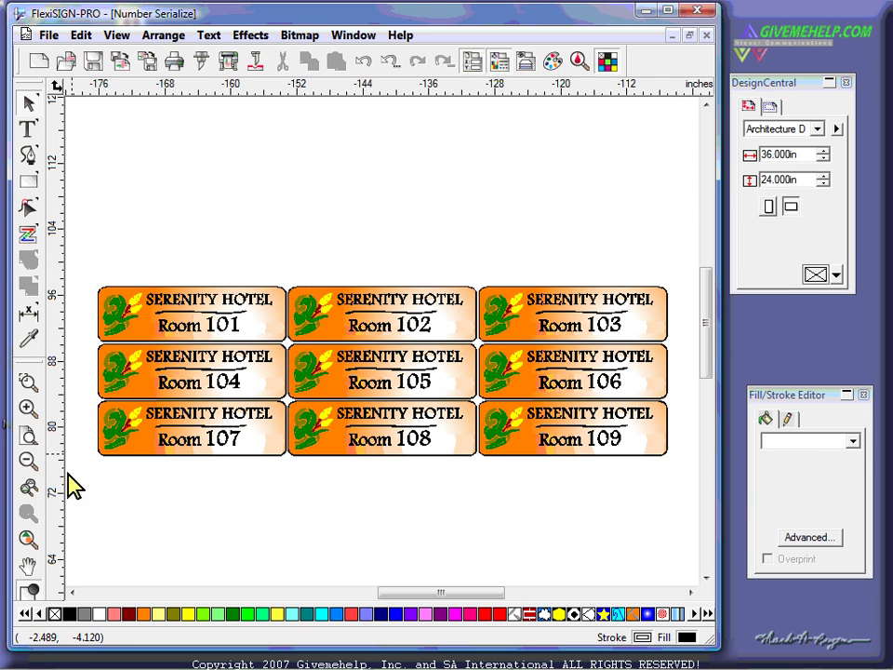
click(30, 539)
click(349, 413)
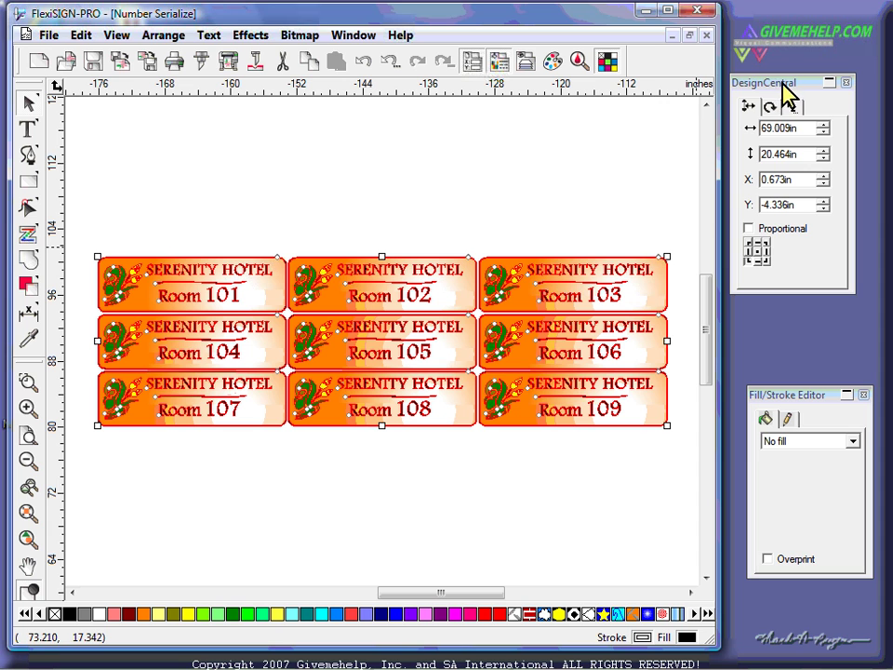
drag(734, 85, 592, 123)
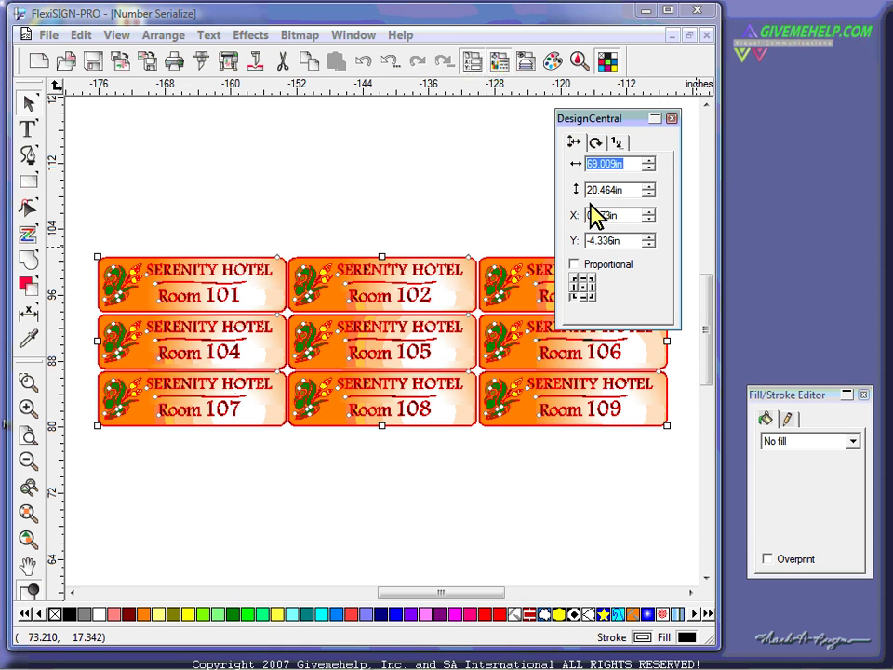
Adjust the sign spacing to 1.150in and apply it
click(619, 144)
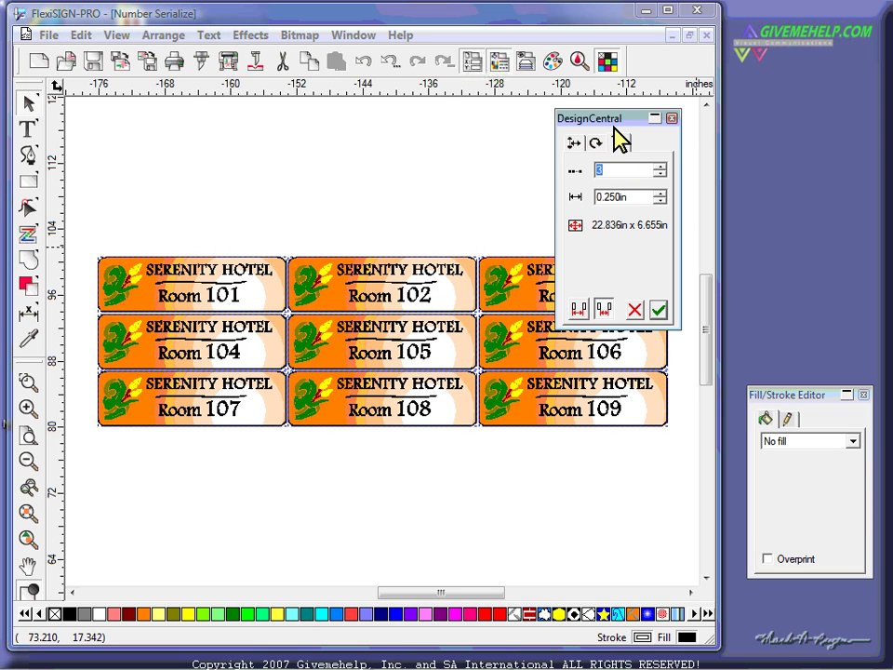
drag(615, 120, 753, 95)
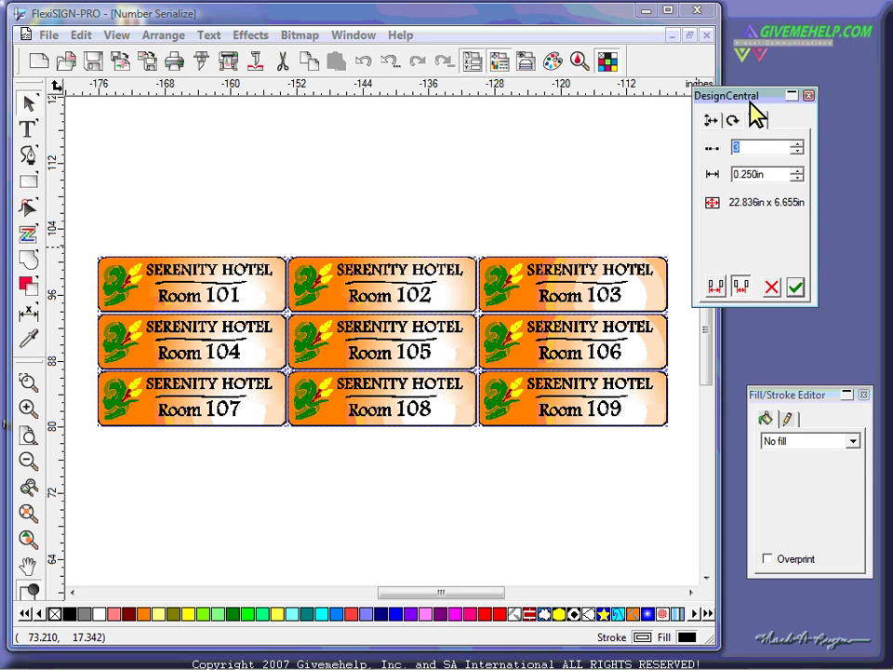
click(798, 177)
click(797, 177)
click(797, 178)
click(797, 178)
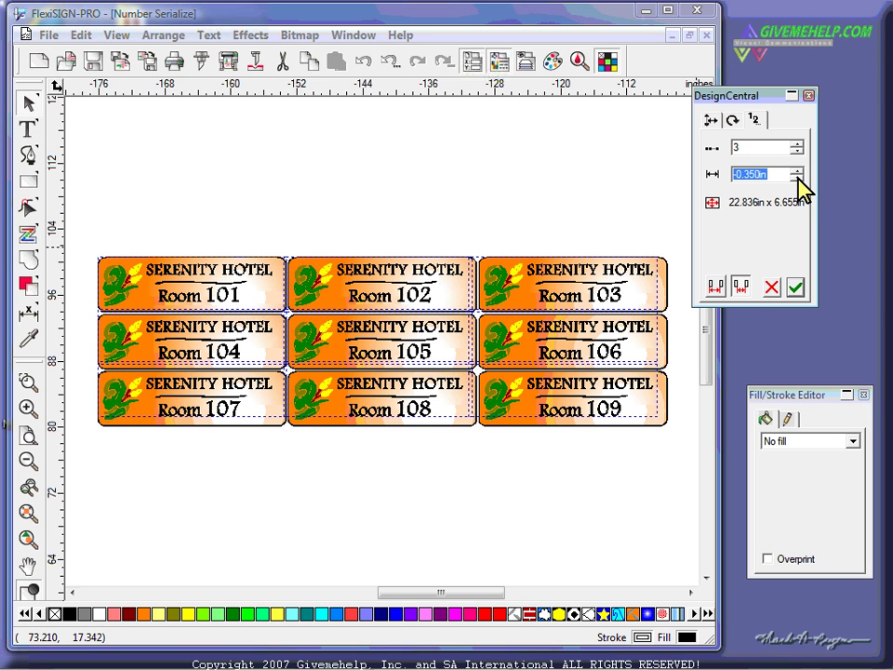
click(797, 178)
click(798, 171)
click(798, 172)
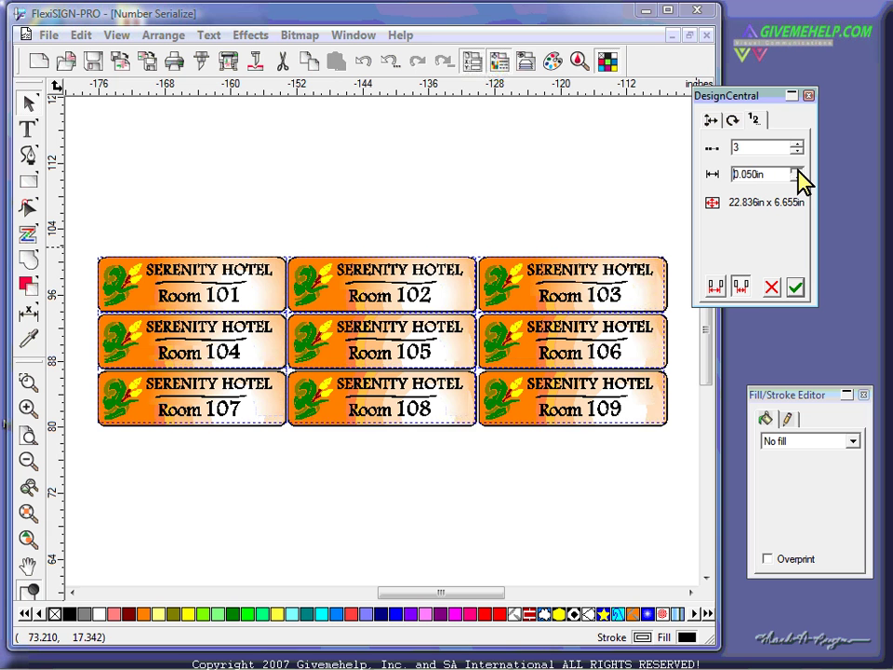
click(798, 171)
click(797, 171)
click(797, 171)
click(797, 171)
click(797, 172)
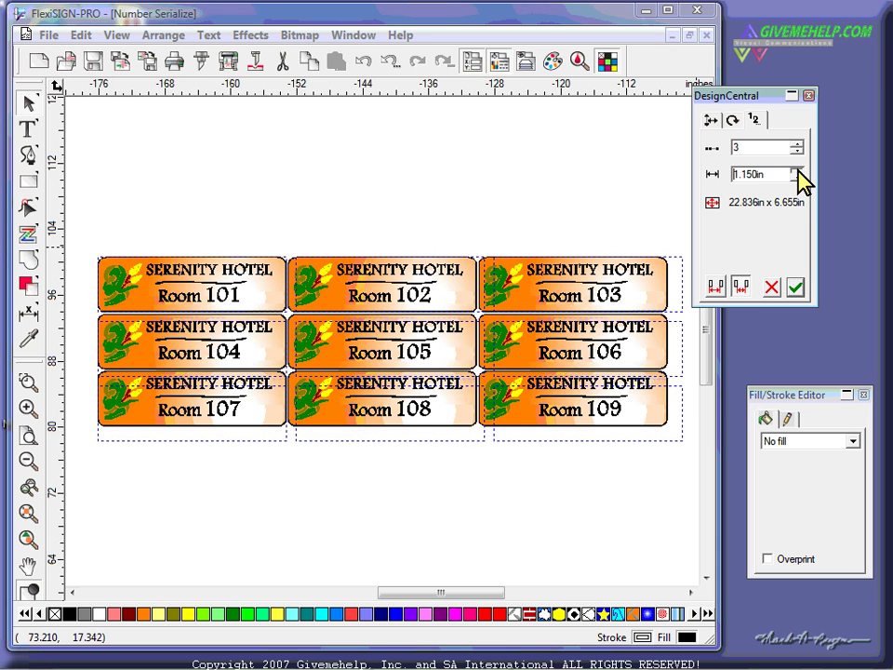
click(796, 289)
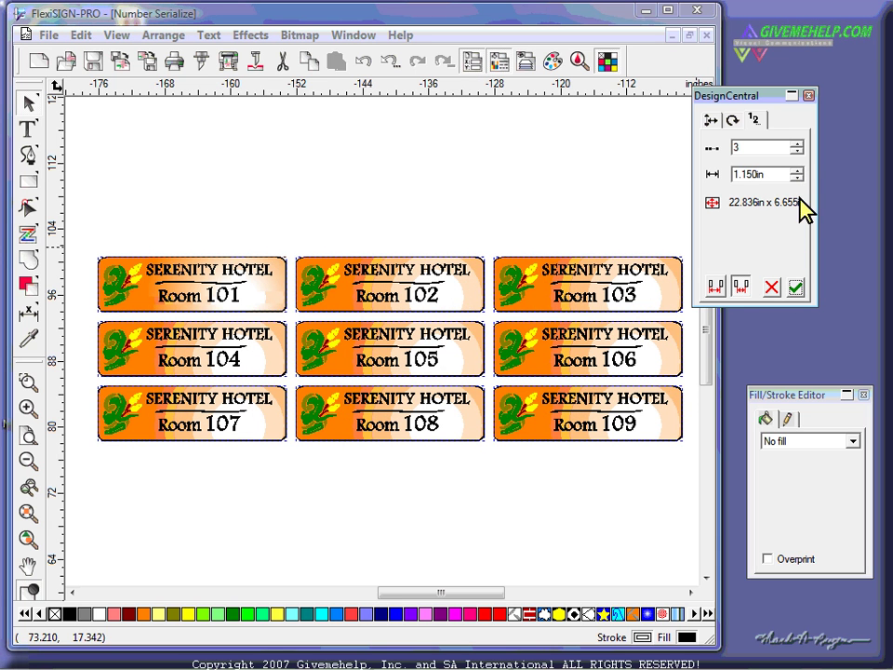
Try a 2-column layout, return to 3 columns, and select the group
click(797, 151)
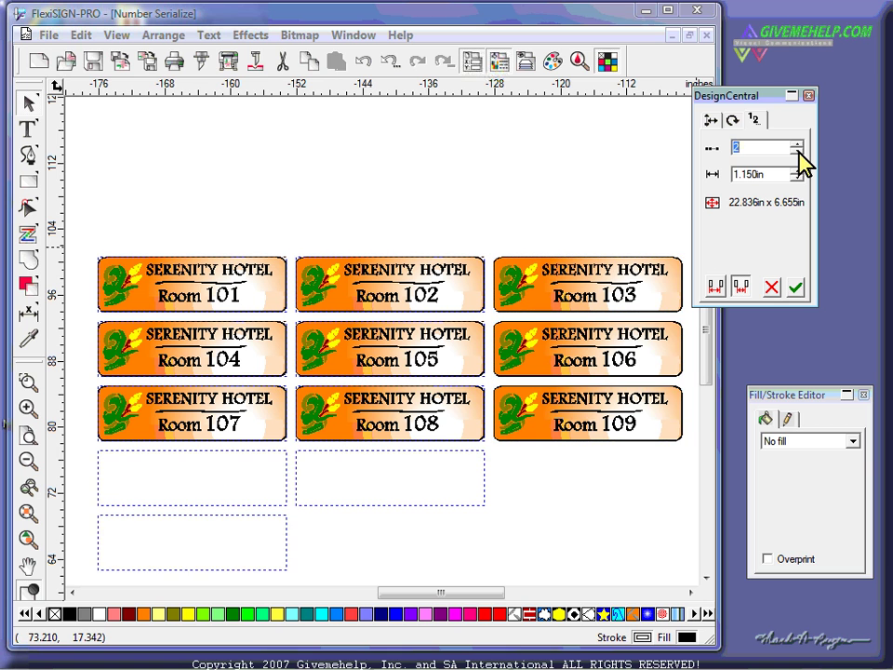
click(797, 288)
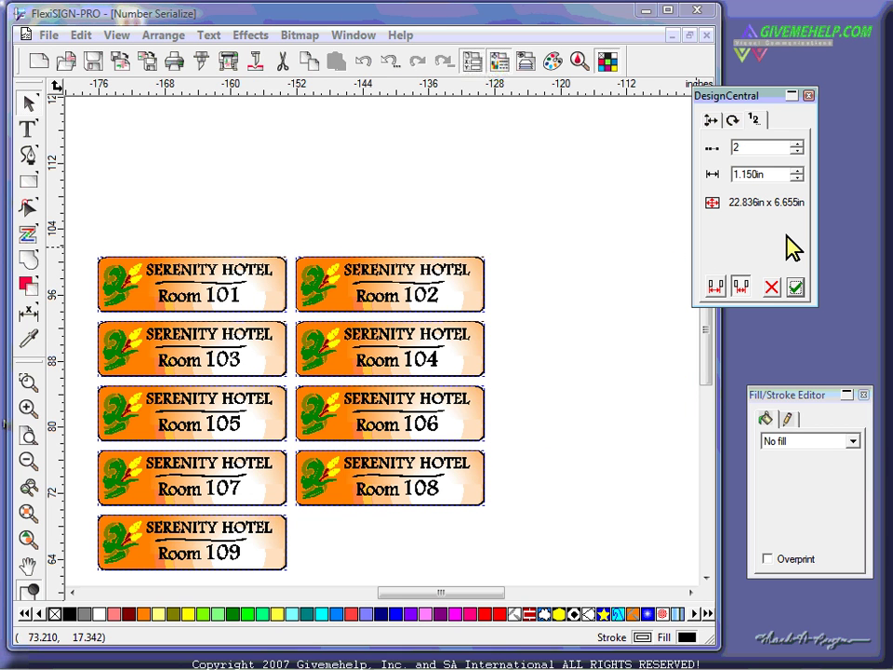
click(797, 145)
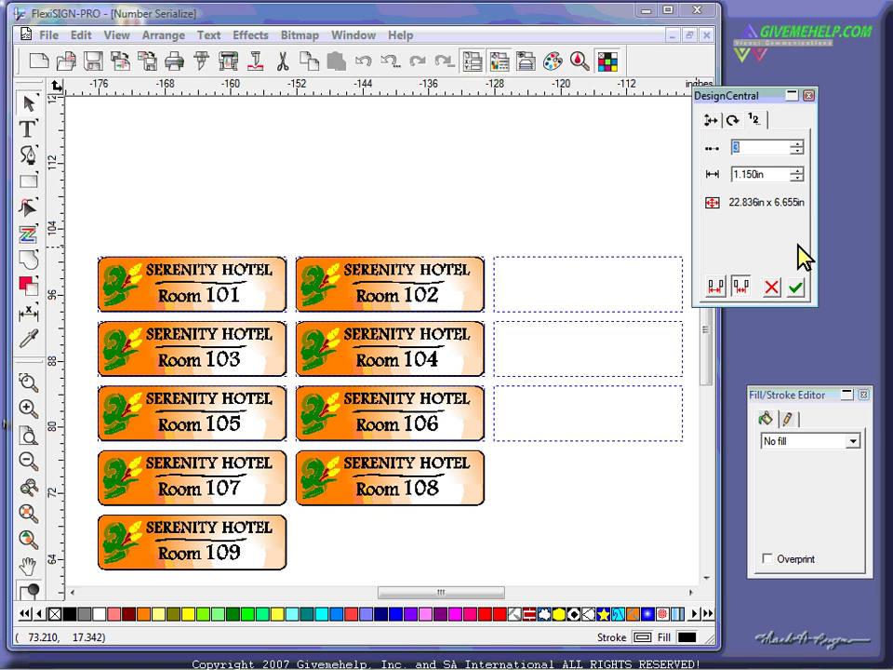
click(795, 288)
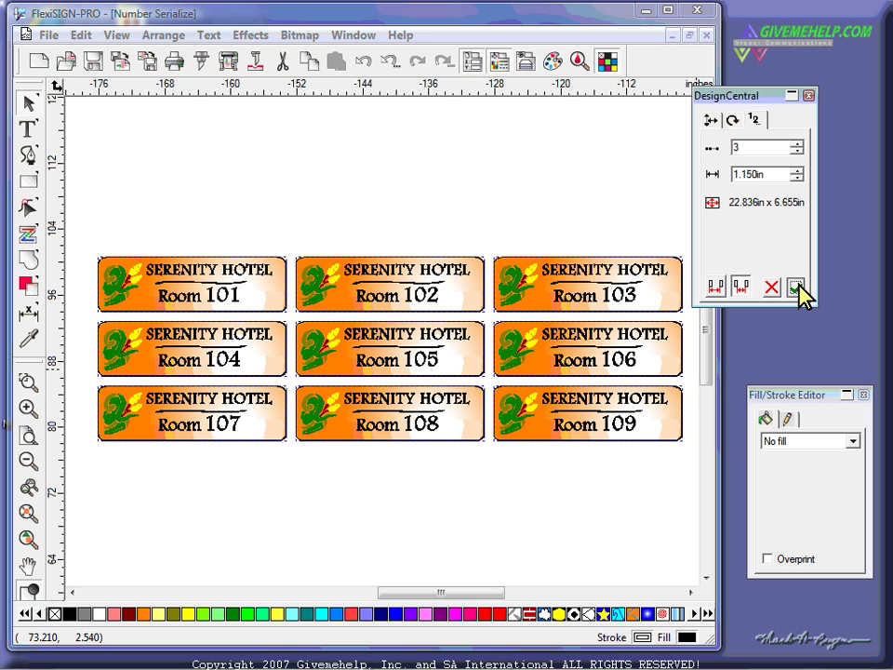
click(394, 429)
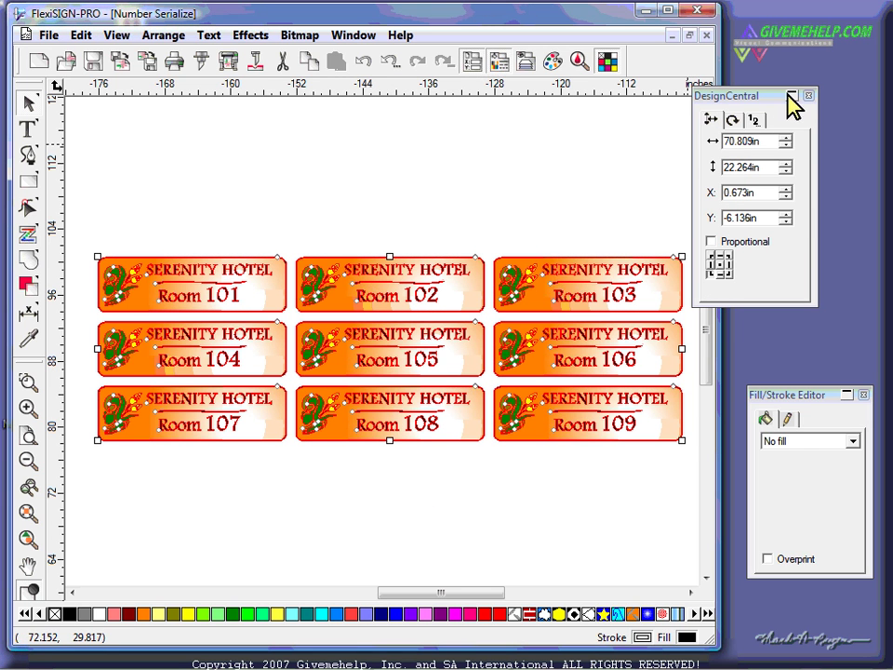
drag(699, 97, 737, 104)
Shift the label grid up and left and Ungroup All into separate labels
drag(368, 293, 360, 260)
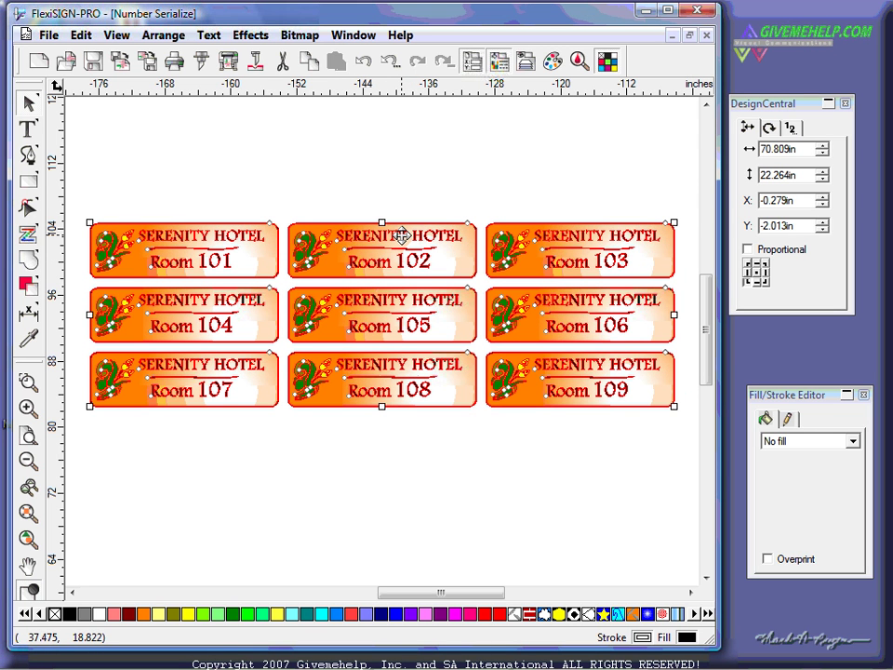
right_click(404, 240)
click(454, 593)
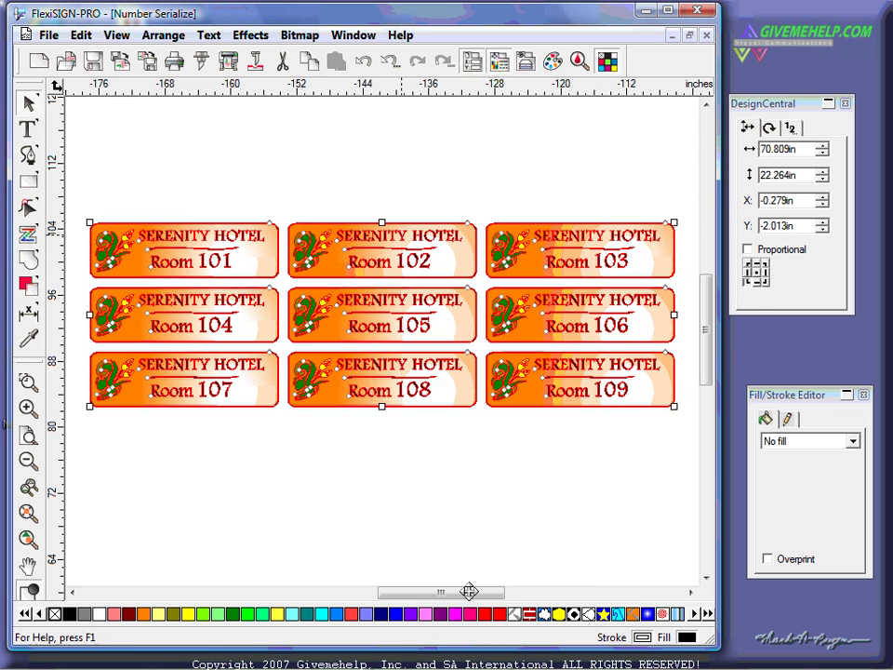
click(325, 511)
Delete the Room 107 label, undo the deletion, and select all nine labels
click(268, 405)
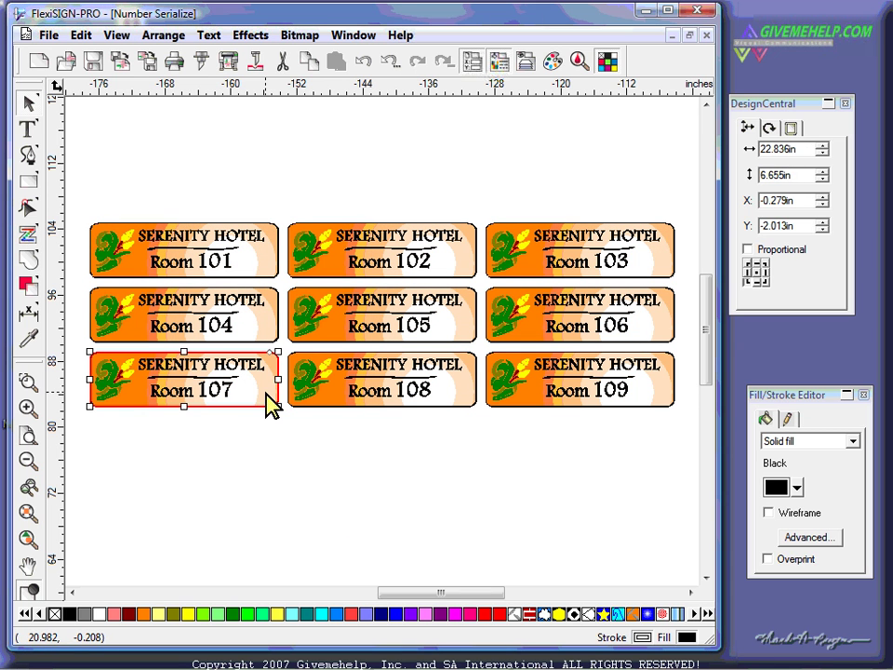
click(143, 462)
click(159, 399)
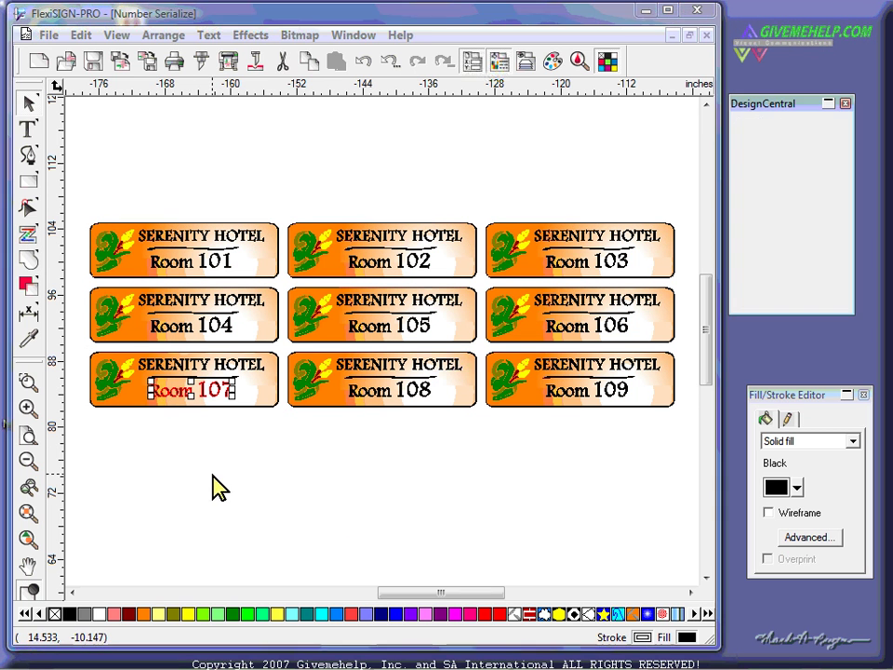
click(213, 477)
drag(90, 423, 280, 346)
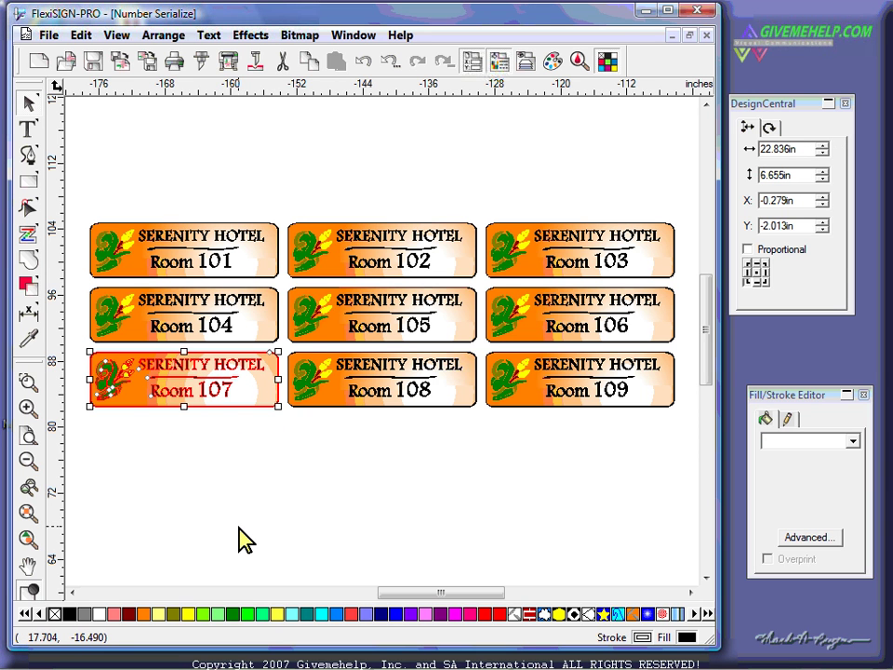
key(Delete)
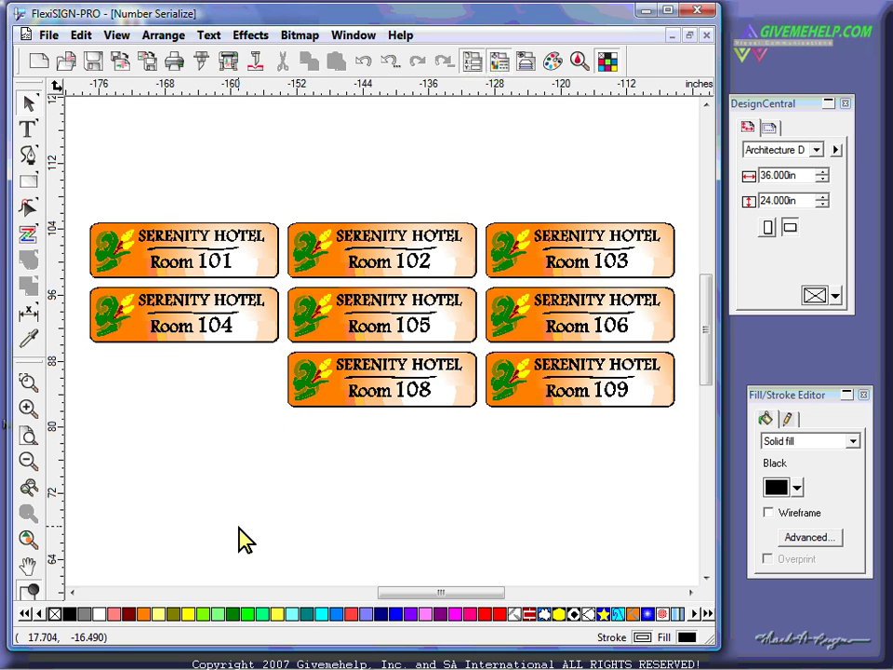
click(363, 61)
click(363, 61)
click(400, 177)
click(400, 267)
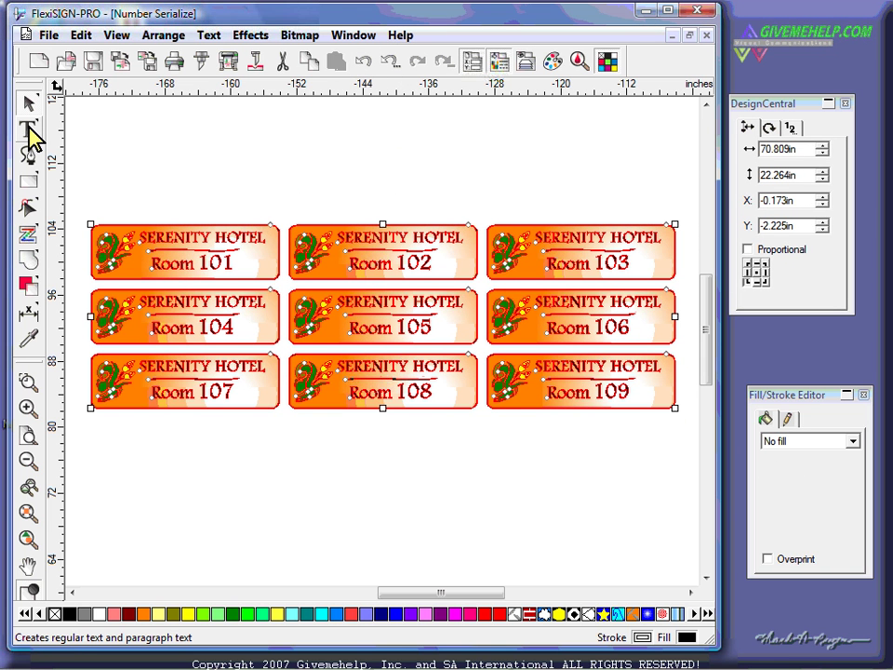
Retype the second label's 102 as 113, then close the room-label document
click(29, 133)
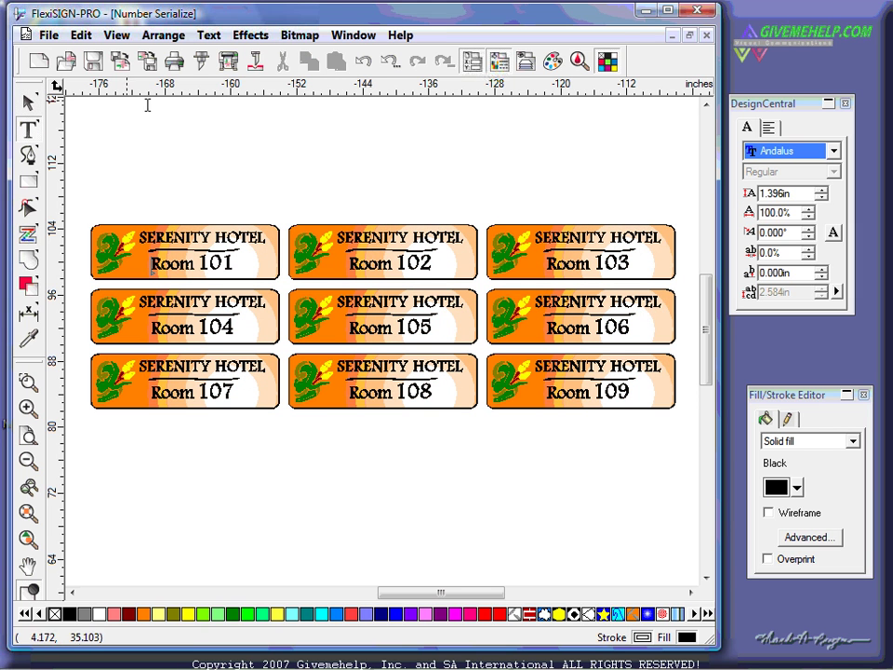
drag(395, 264, 439, 261)
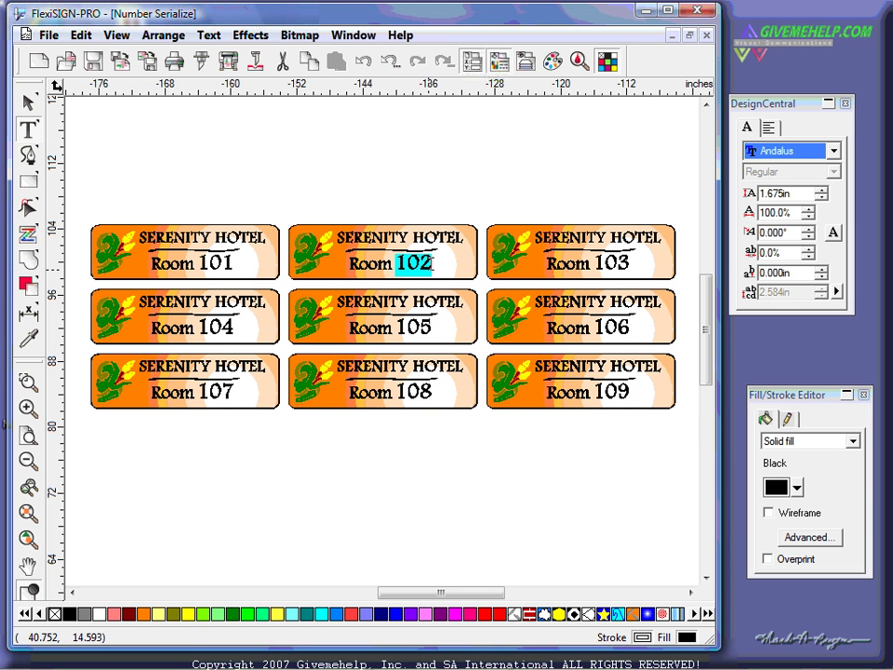
text(113)
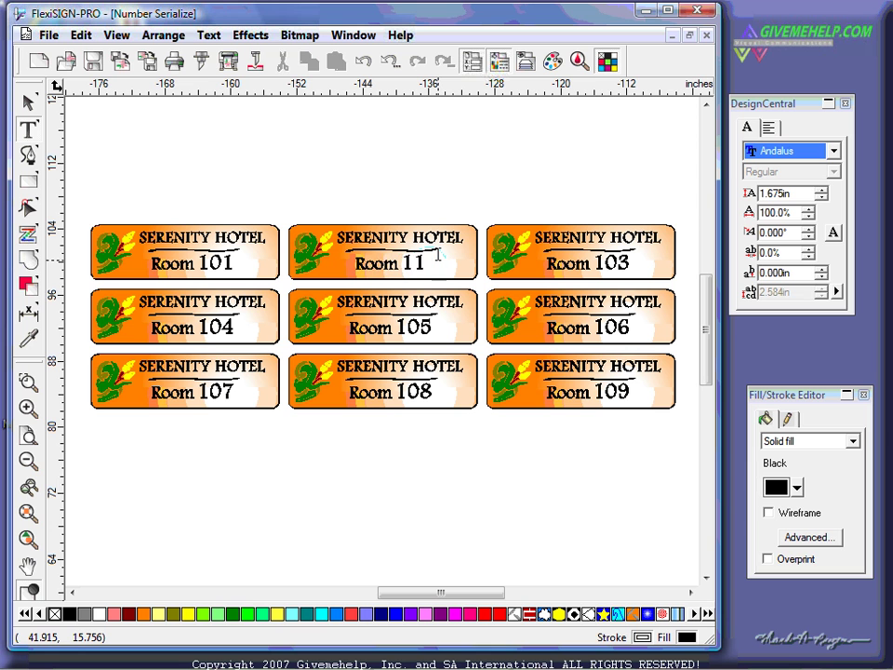
click(28, 103)
click(260, 212)
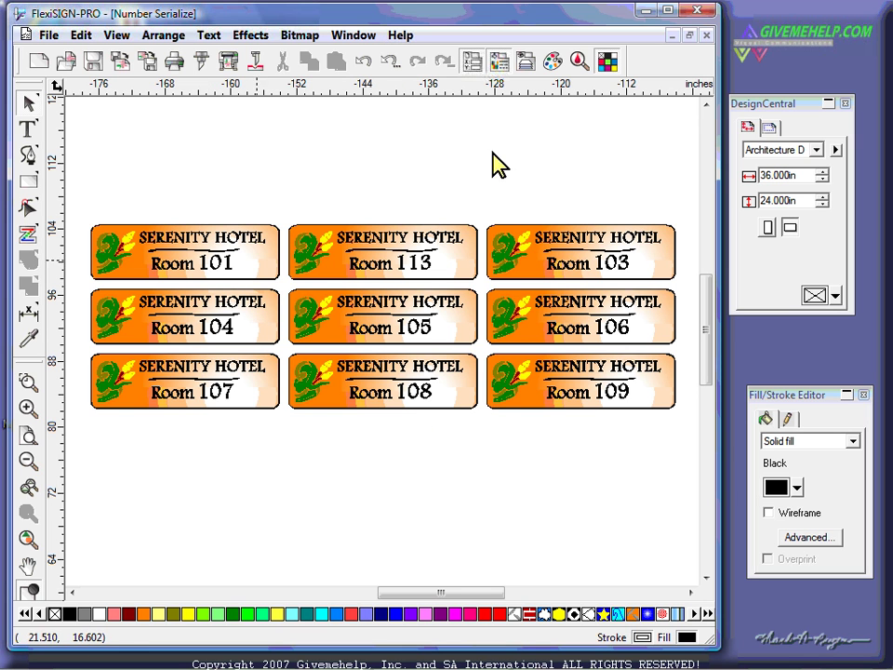
click(706, 35)
Discard the room-label changes and open the Names Serialize design
click(400, 369)
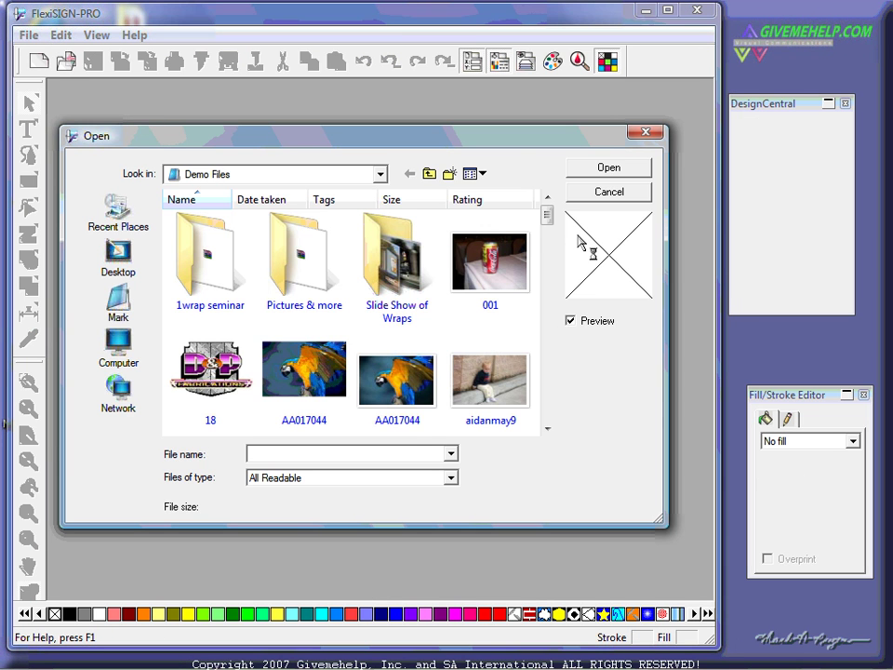
drag(550, 216, 541, 339)
double_click(498, 277)
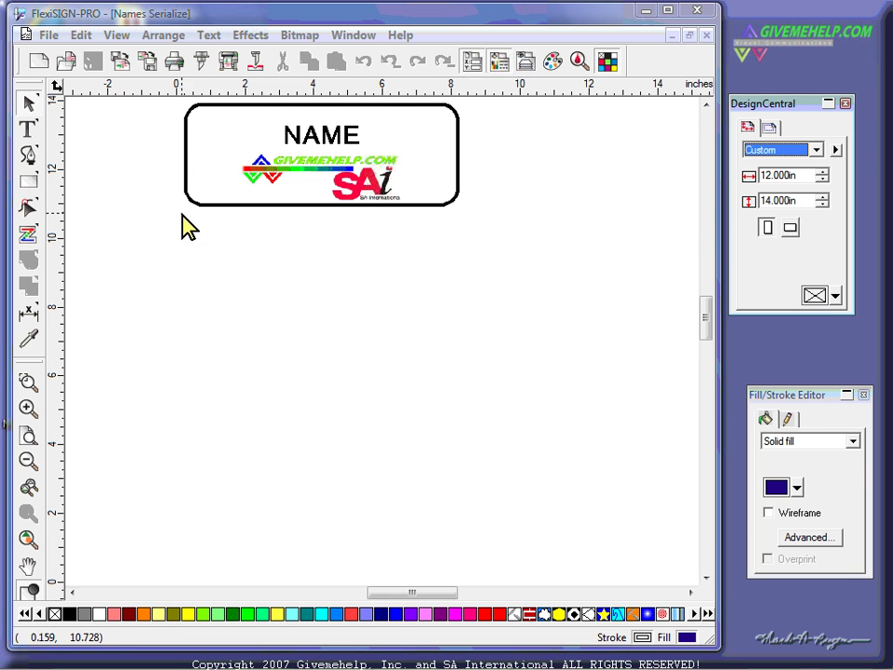
click(324, 182)
click(345, 337)
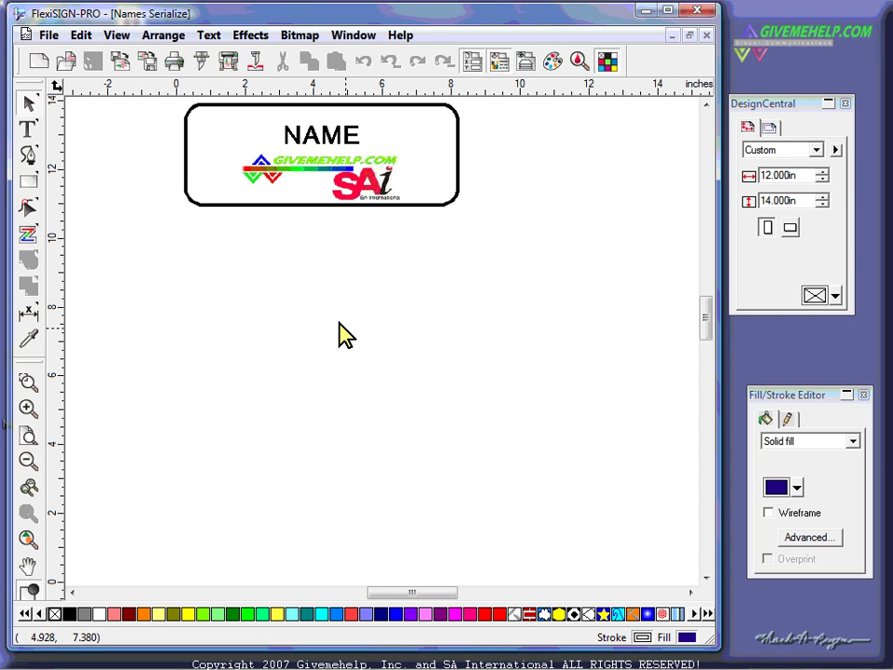
click(316, 140)
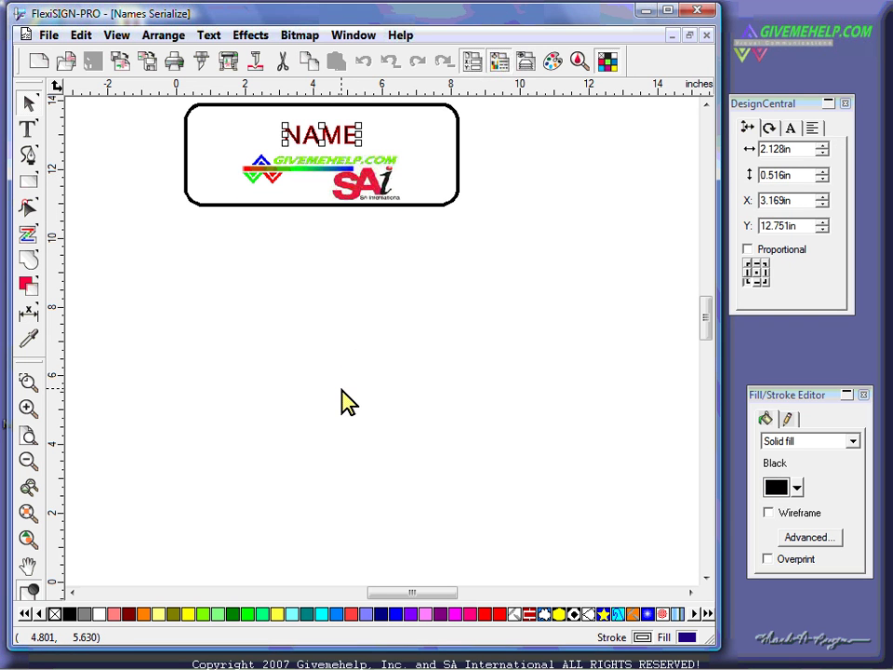
click(345, 401)
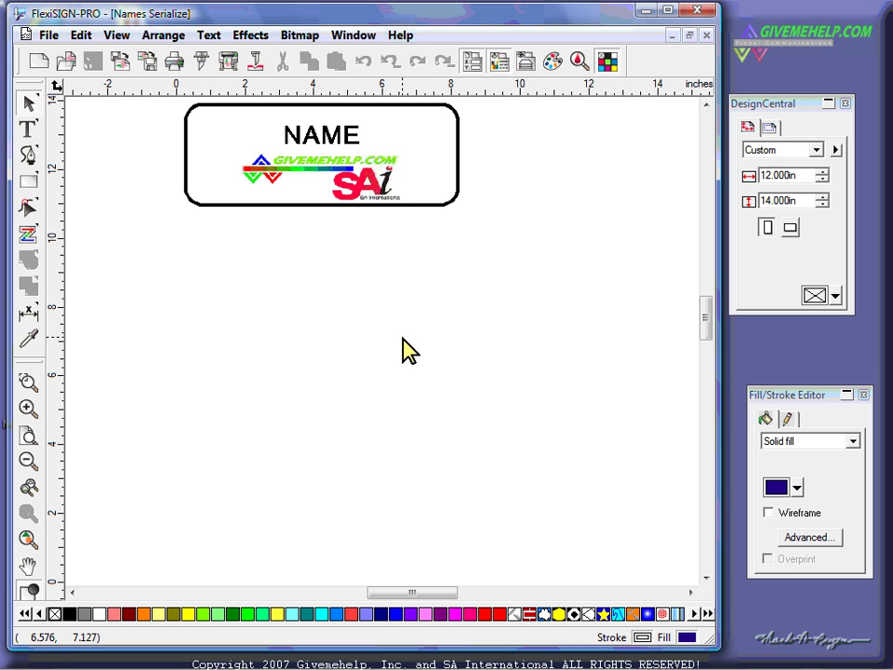
click(333, 141)
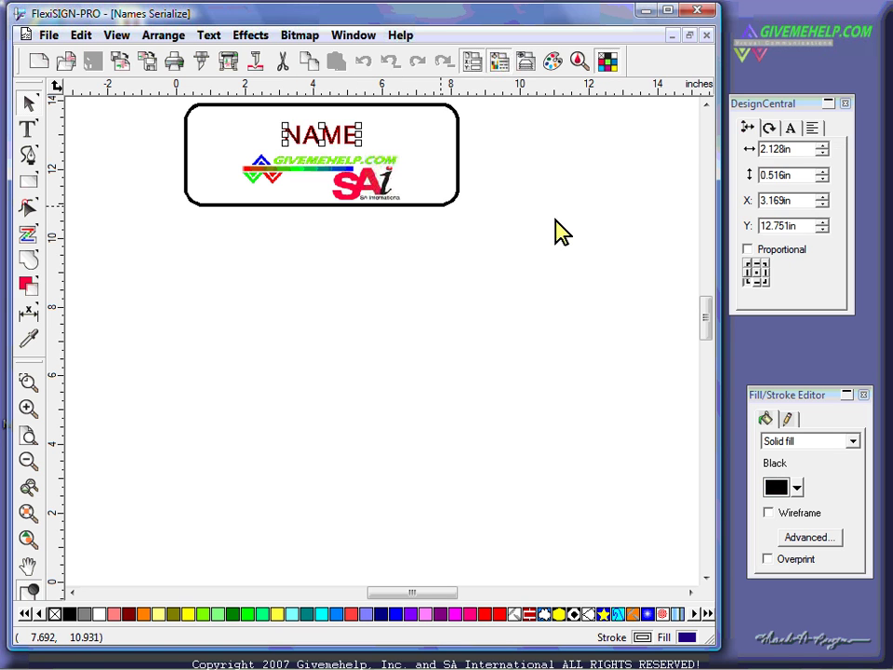
click(789, 130)
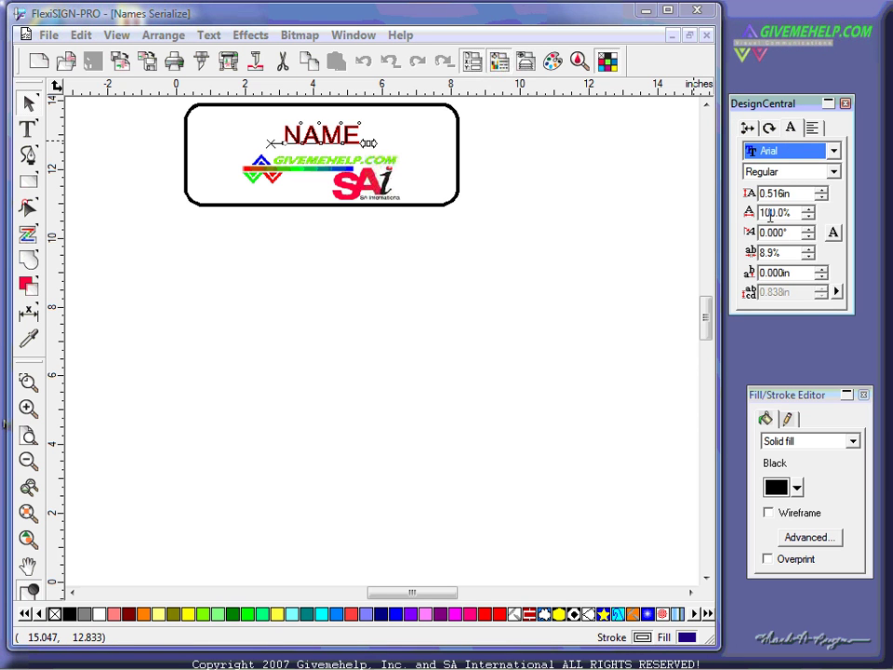
click(812, 129)
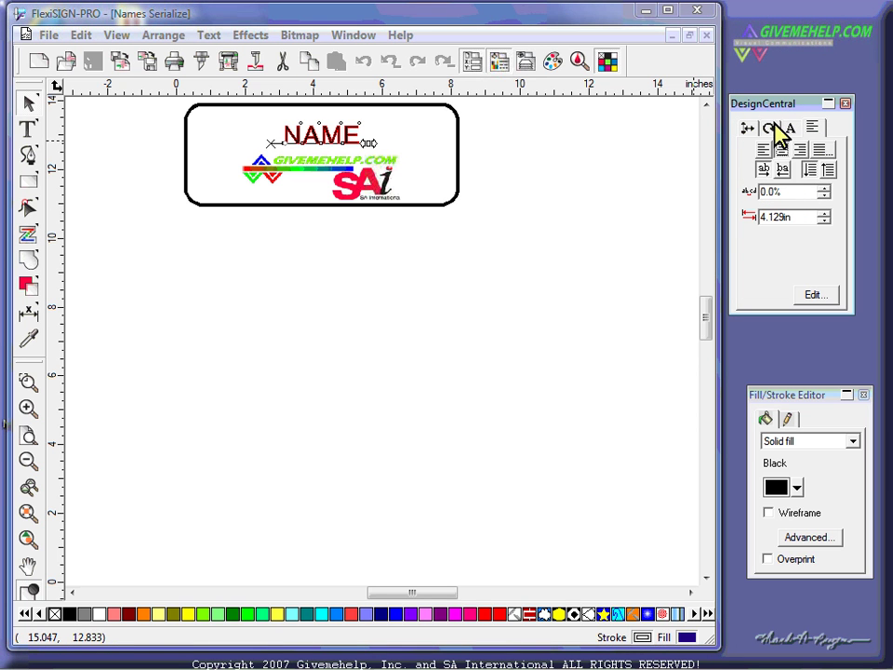
click(563, 191)
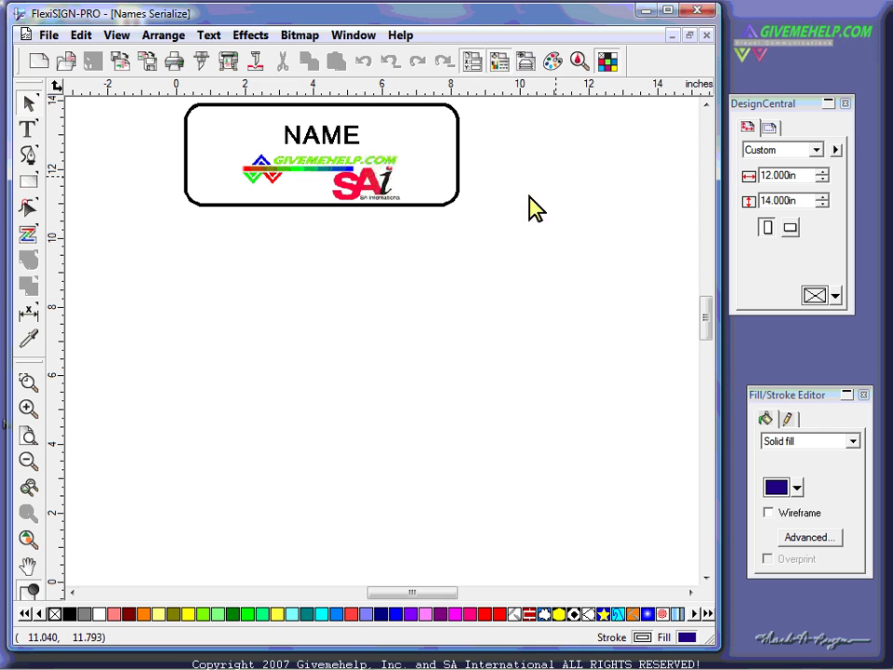
click(336, 142)
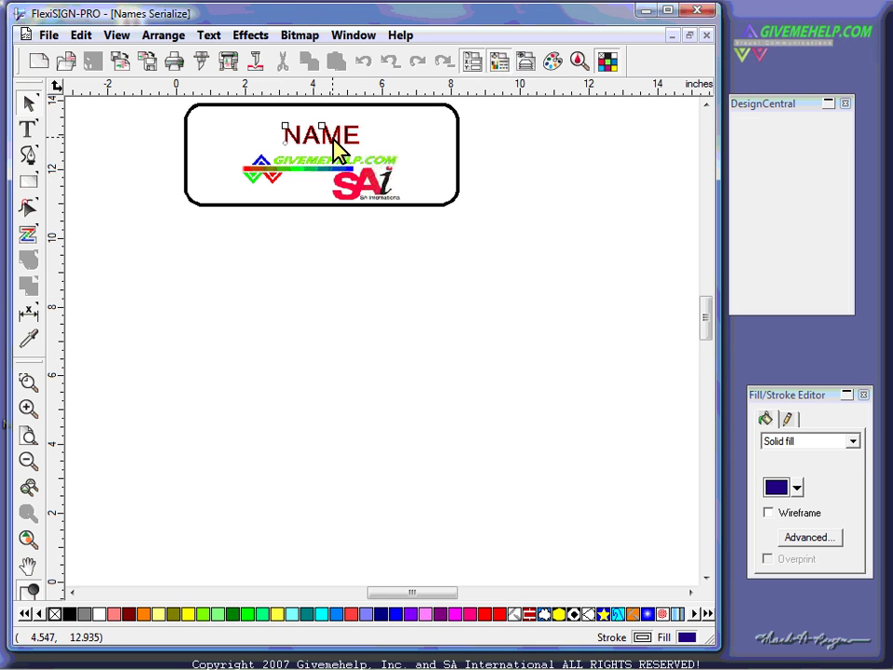
click(348, 261)
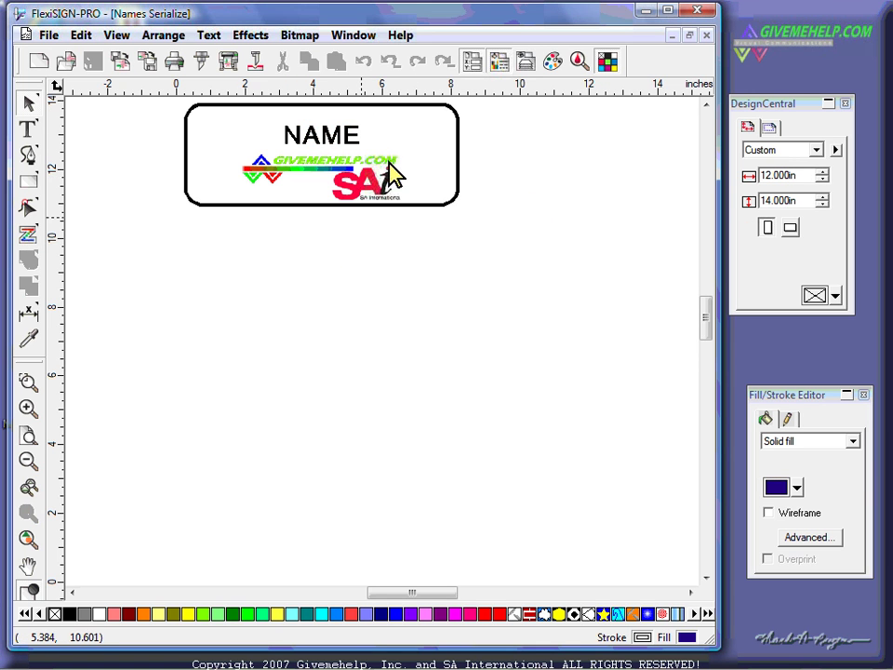
click(460, 190)
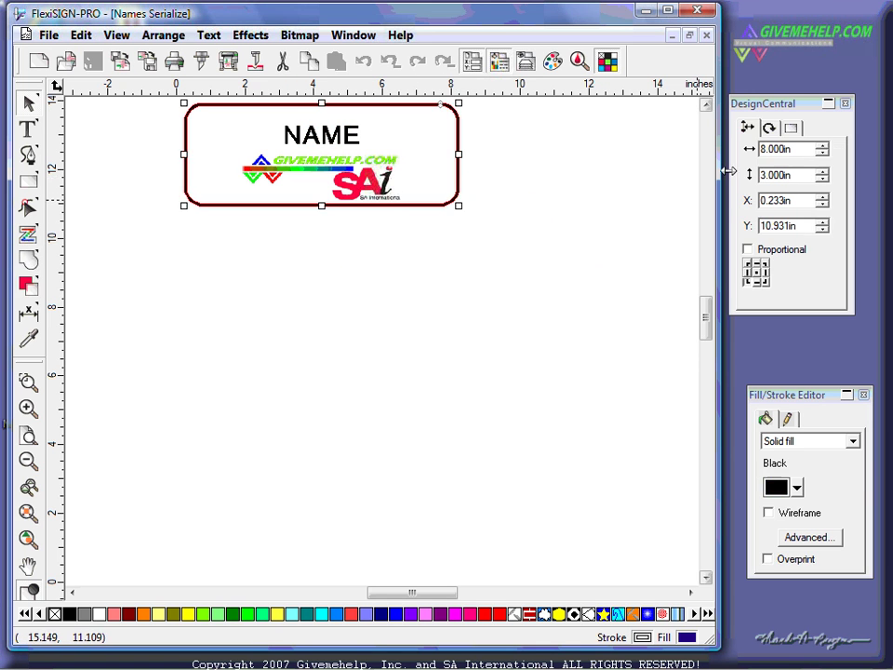
click(345, 284)
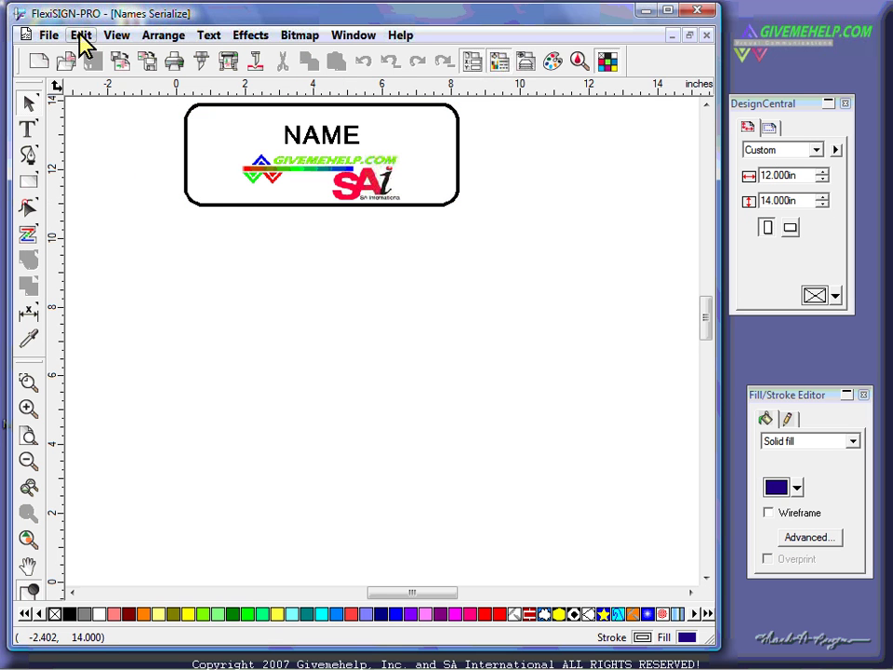
Start Auto Serialize and choose NAME as the text to replace
click(164, 37)
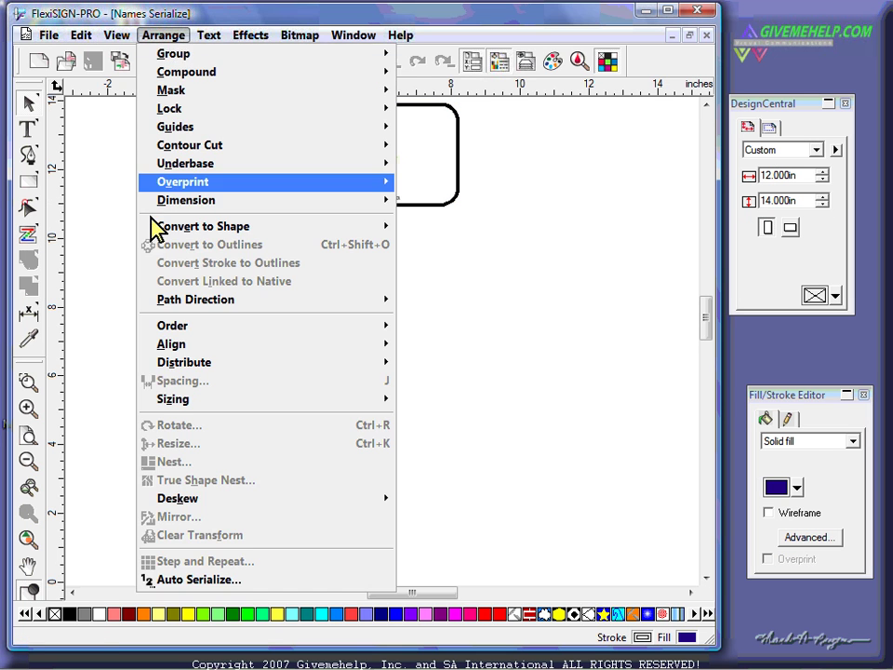
click(193, 581)
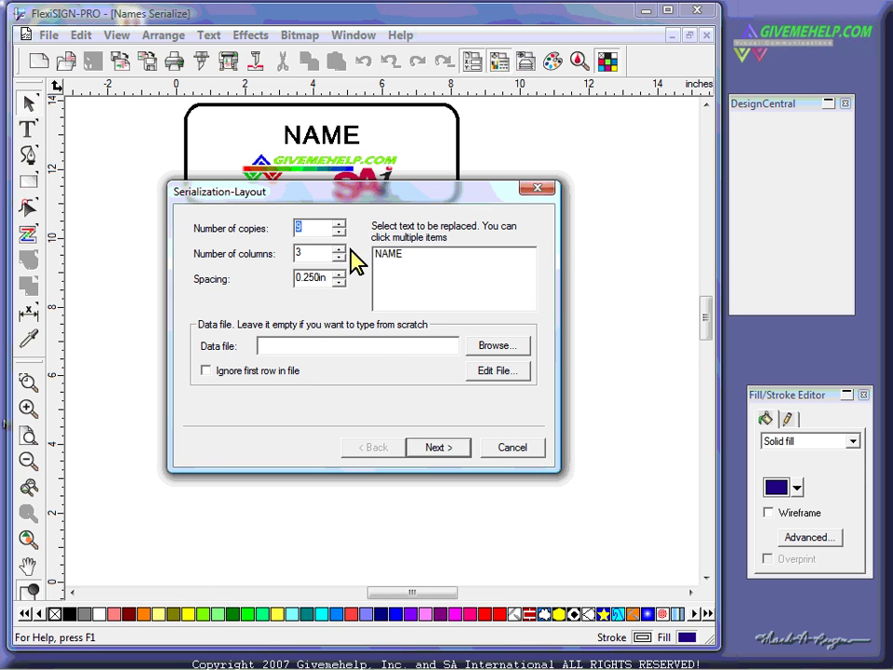
drag(356, 192, 356, 261)
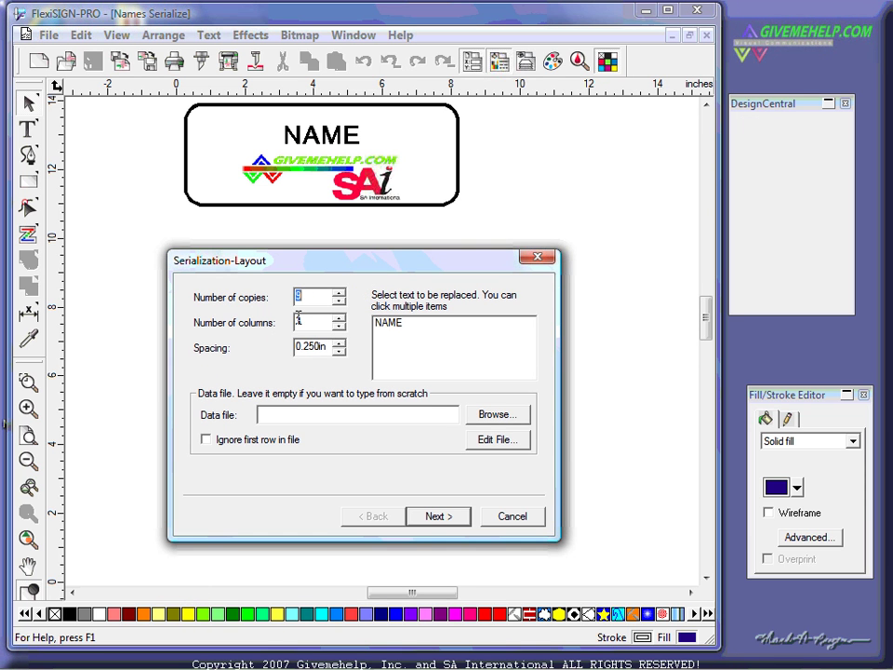
click(389, 325)
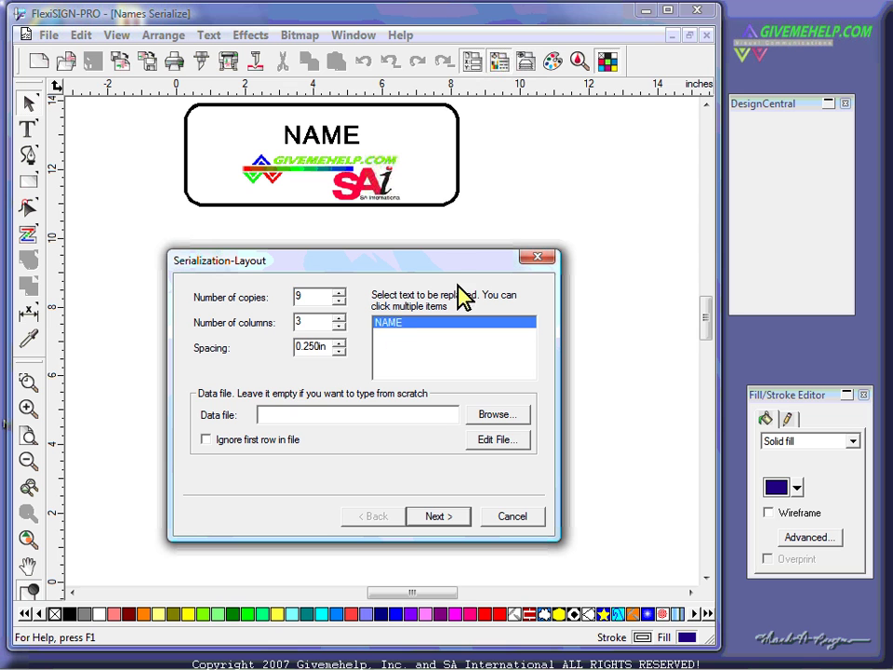
Load the Names2 file as the serialization data source
click(500, 419)
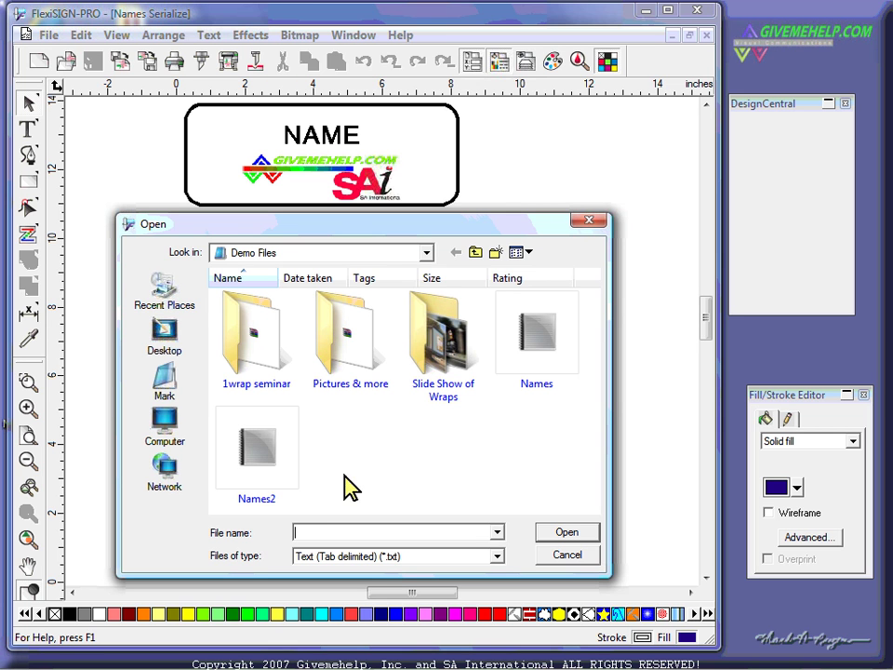
click(256, 439)
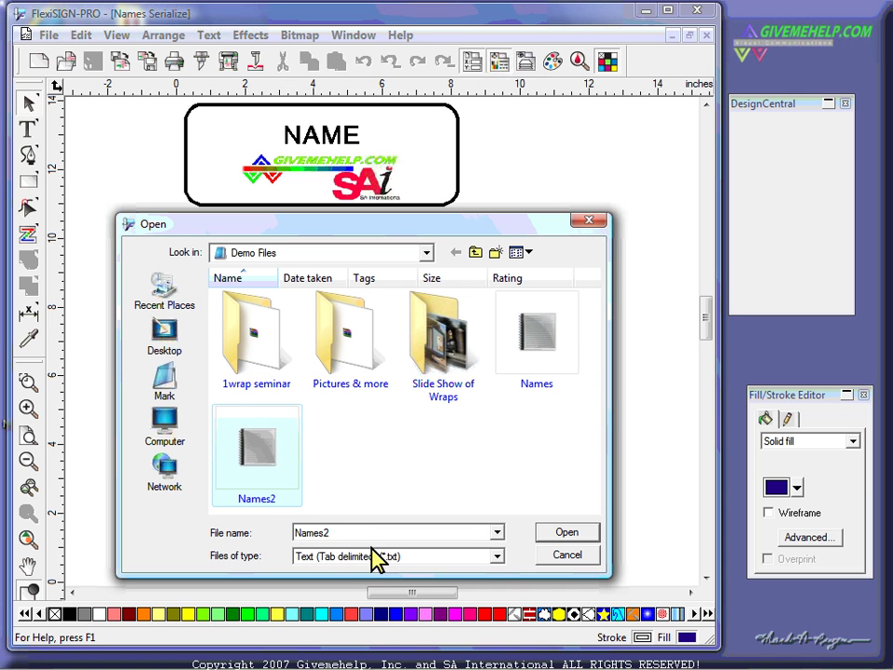
drag(372, 239, 369, 192)
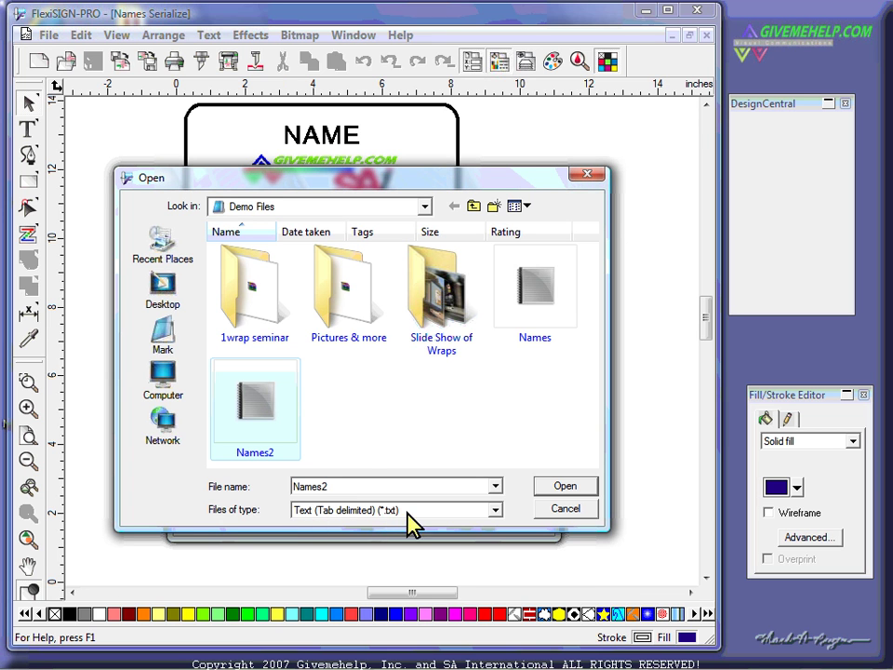
click(565, 488)
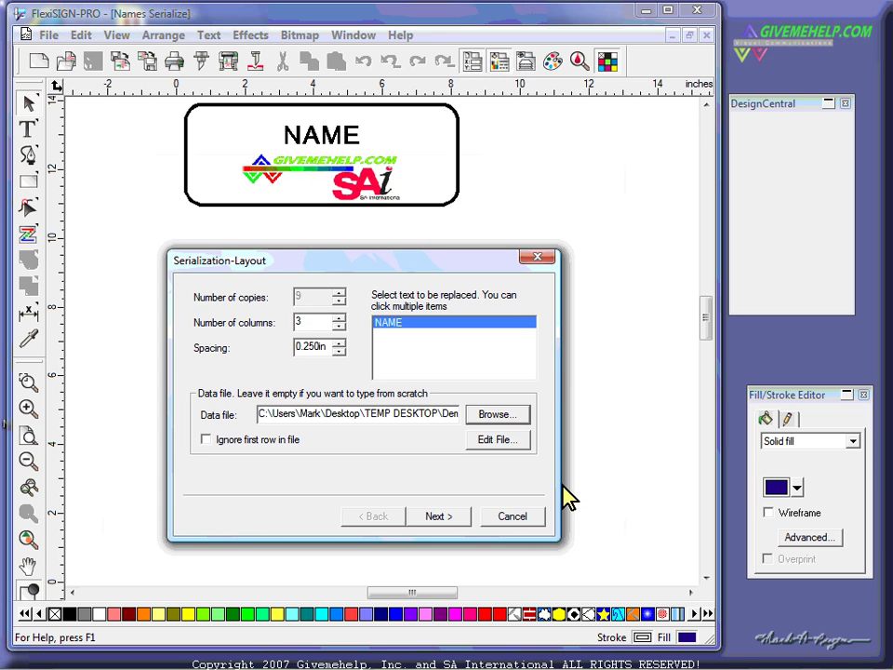
Open Names2 for editing to view its ten names, Micky through Tom
click(503, 443)
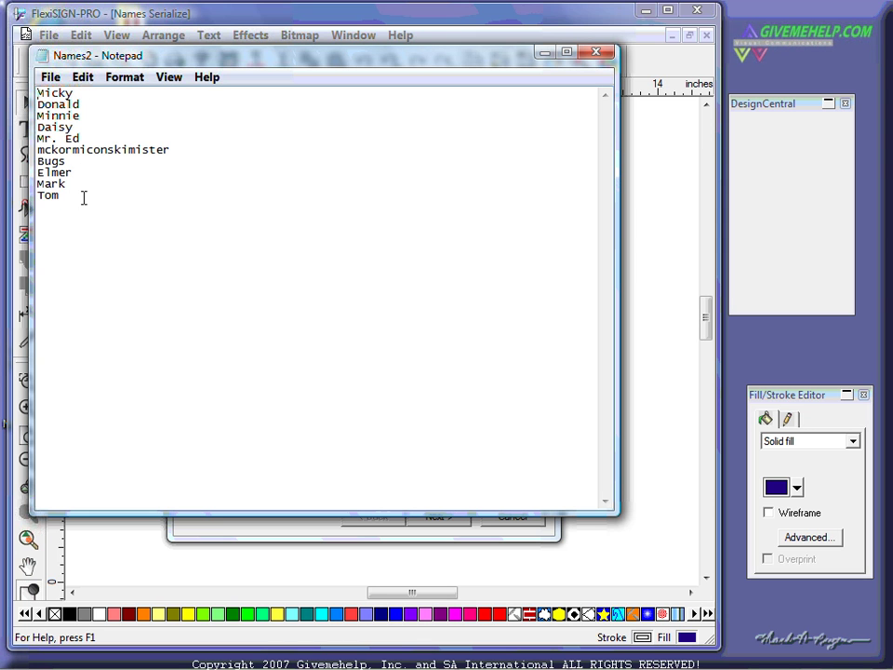
Close Notepad and generate the name badges from the Names2 list
click(597, 53)
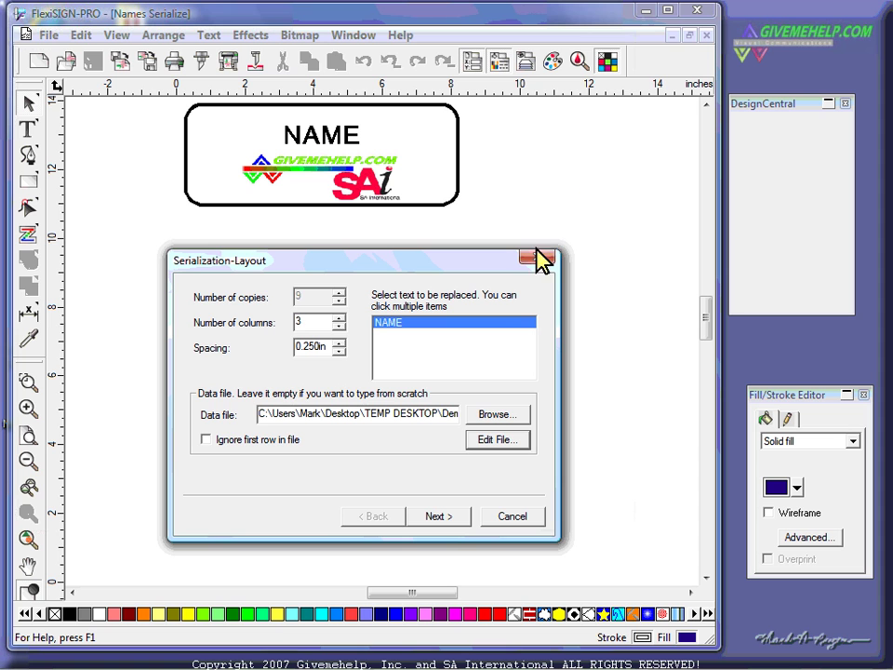
click(449, 517)
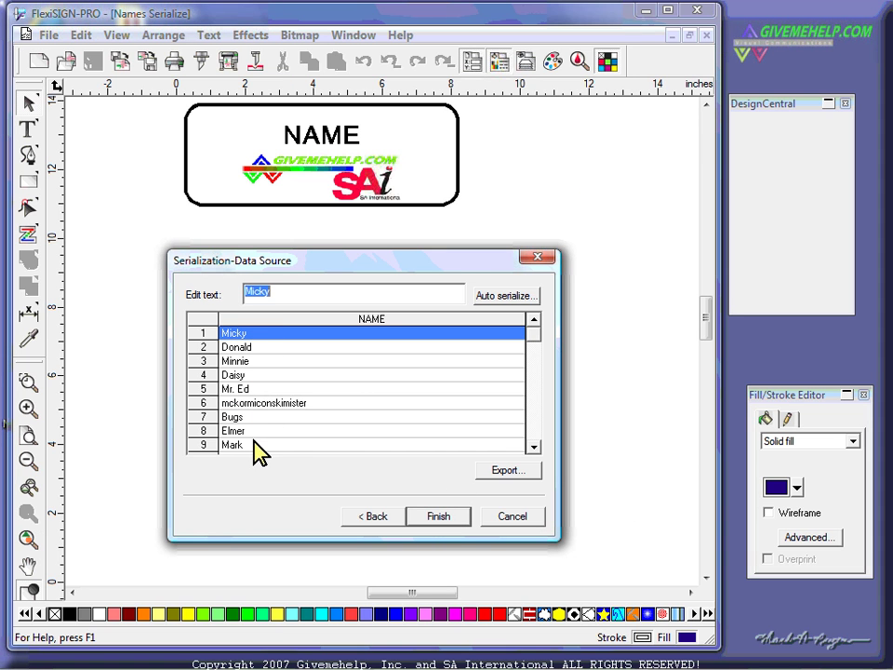
click(245, 376)
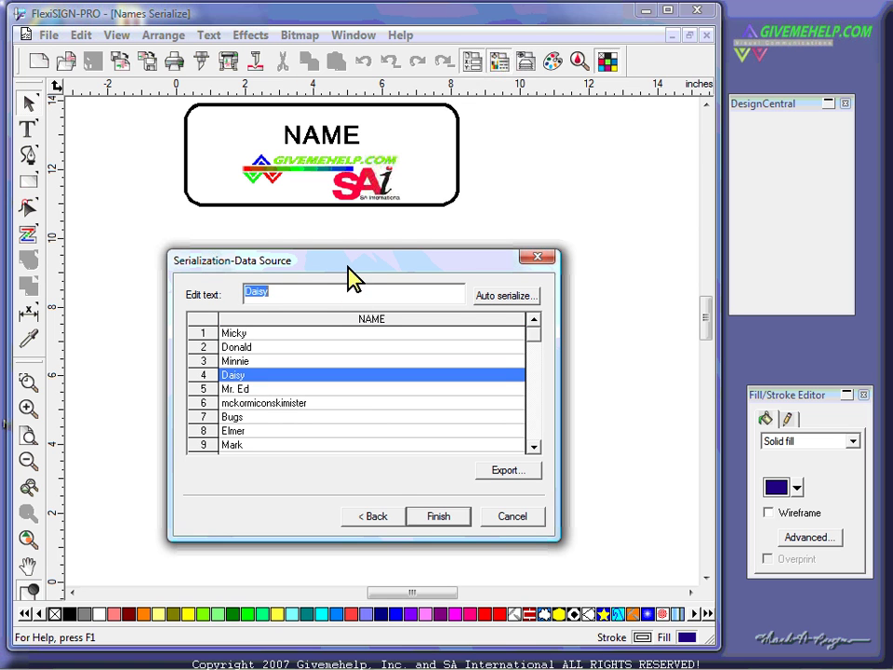
drag(346, 262, 348, 244)
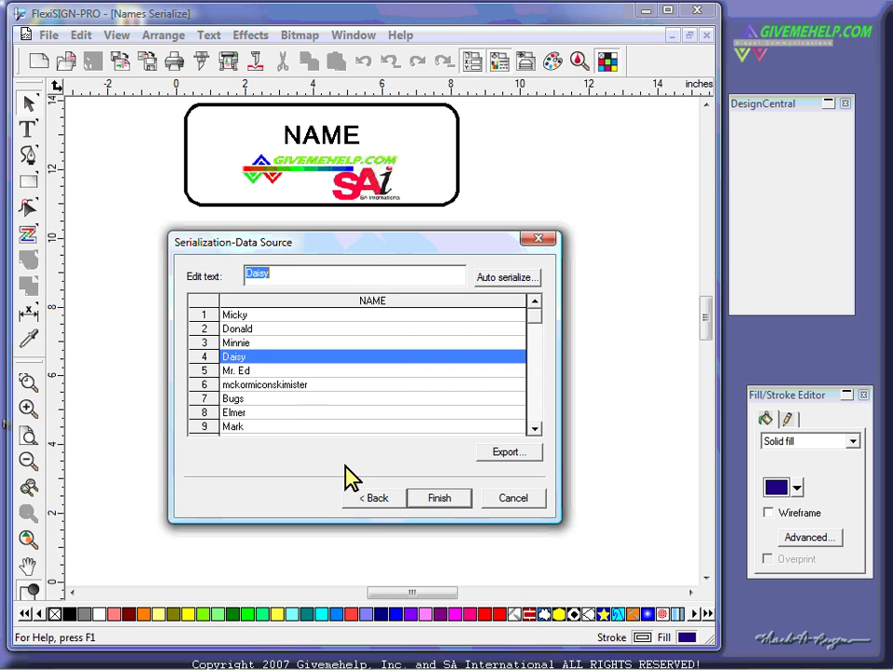
click(440, 499)
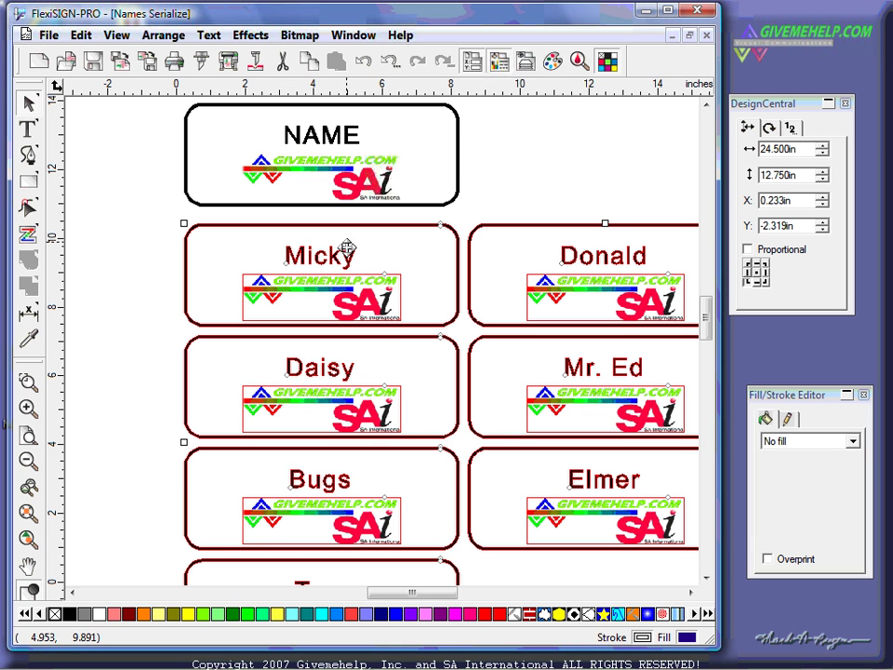
Zoom out to review the badges, then select the template badge's NAME text
click(29, 539)
click(521, 544)
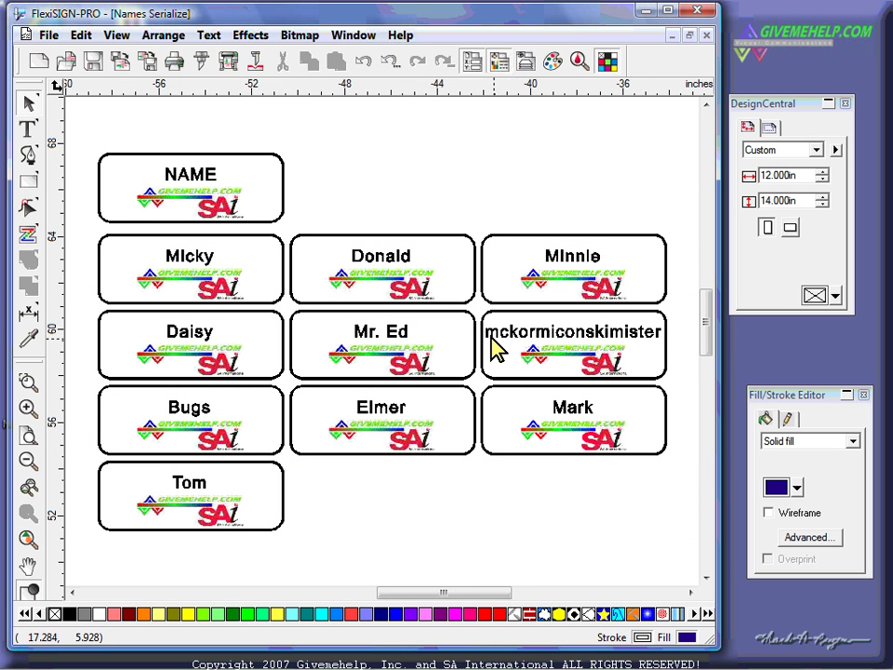
click(602, 338)
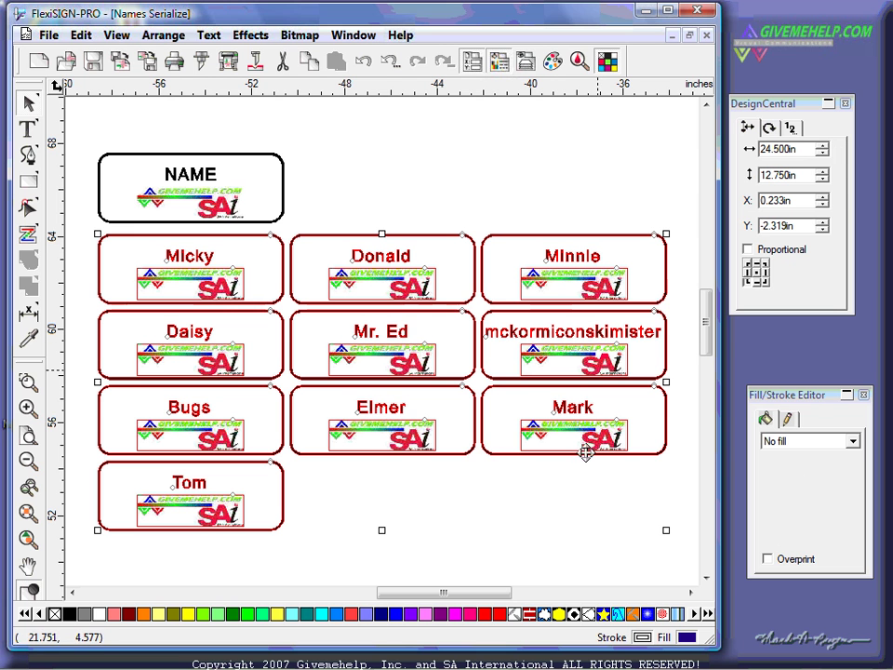
click(510, 556)
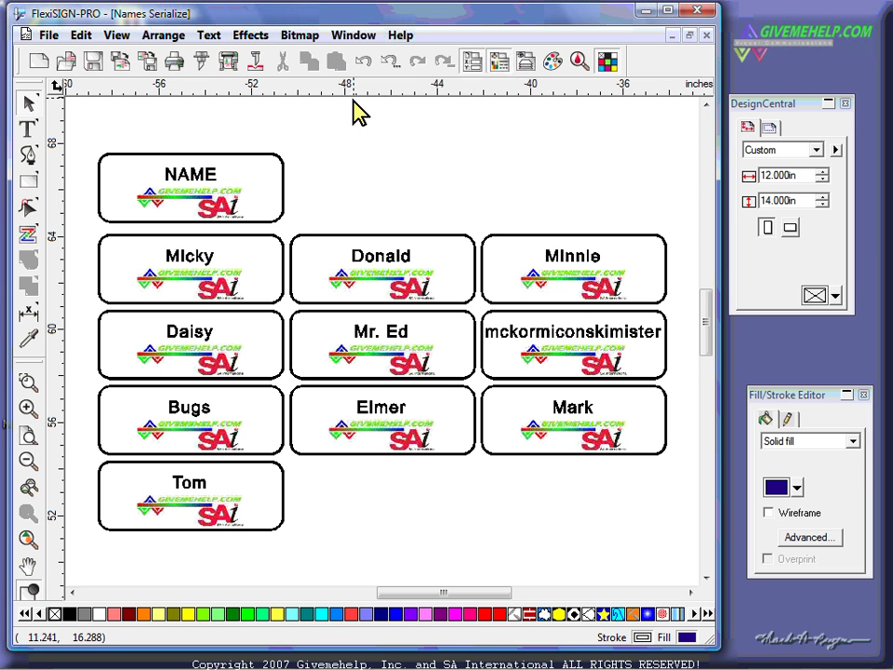
click(210, 176)
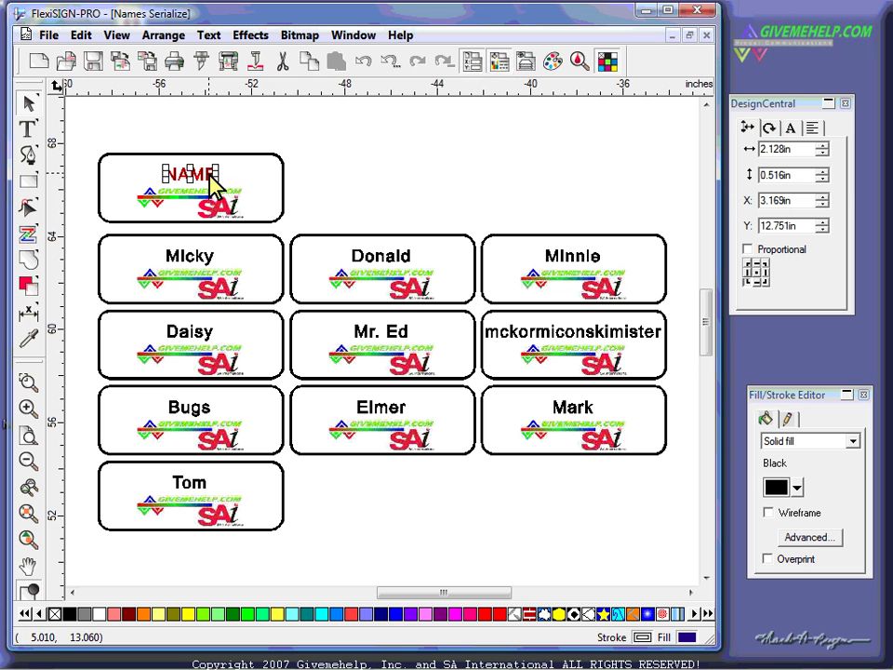
Undo the serialized badge copies and reselect the NAME text on the template badge
click(365, 69)
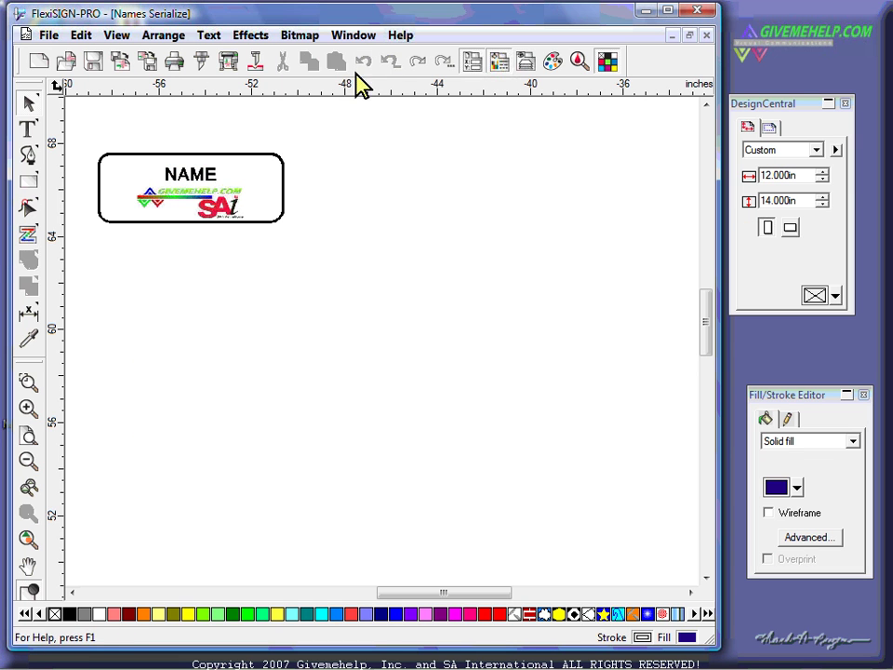
click(209, 177)
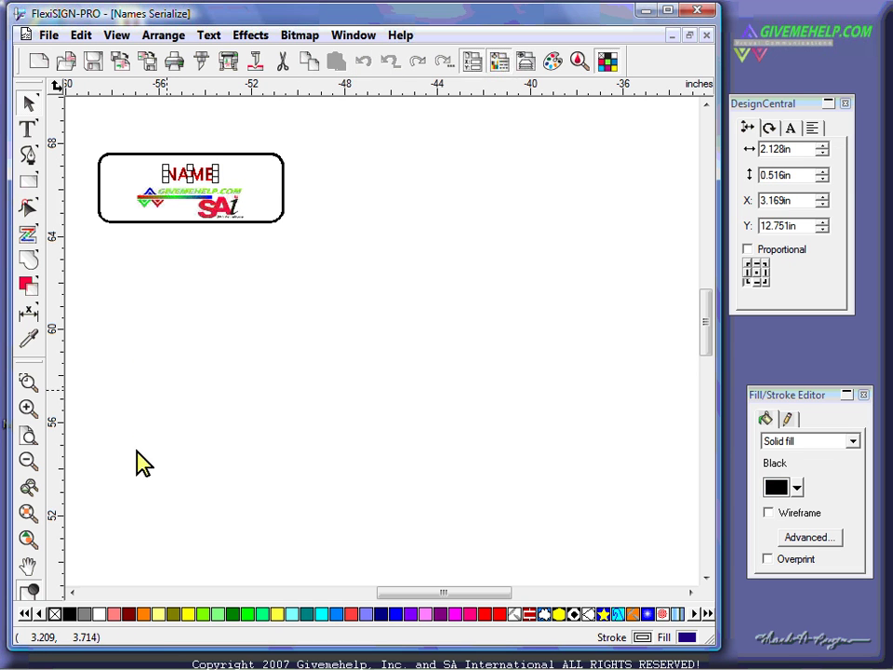
click(28, 513)
click(28, 539)
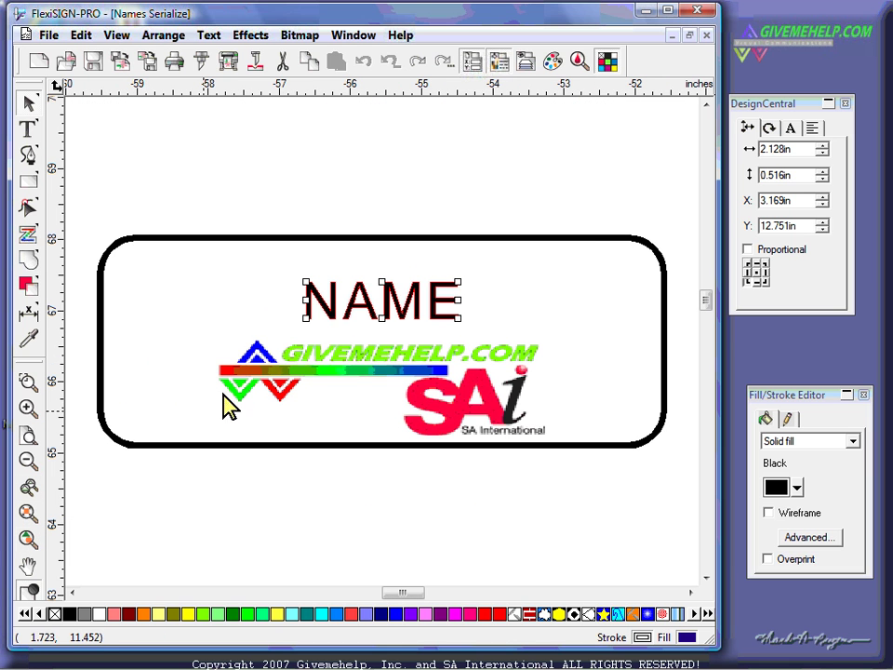
Apply full justification to the NAME text
click(813, 128)
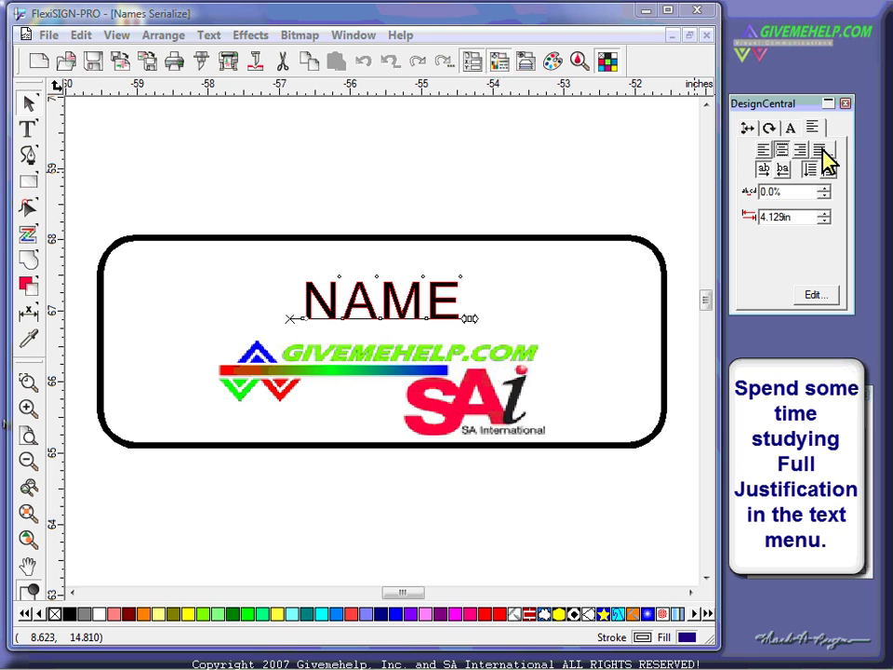
click(822, 152)
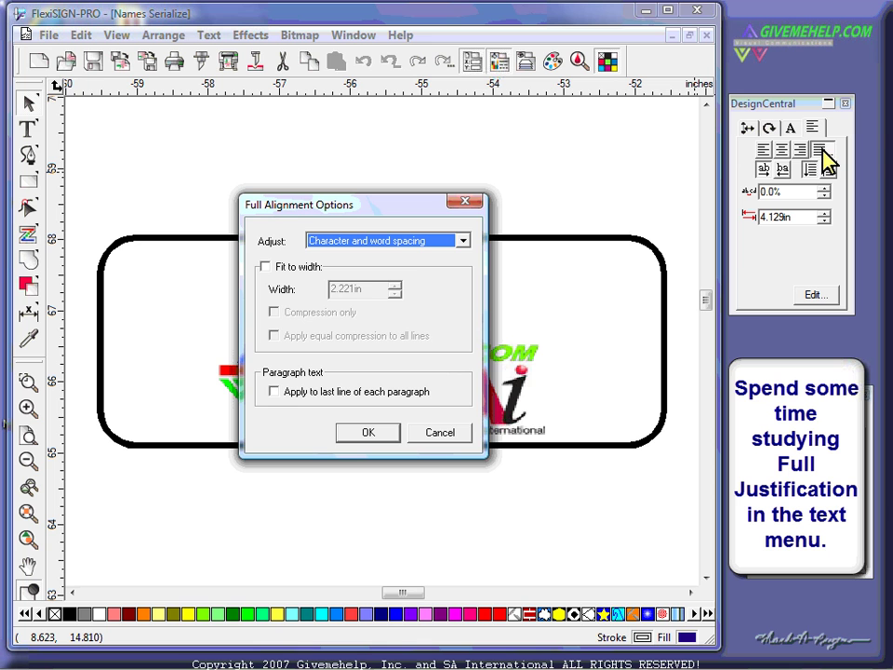
drag(397, 216, 668, 126)
Fit NAME to a 7 in width by adjusting character size, compression only
click(537, 176)
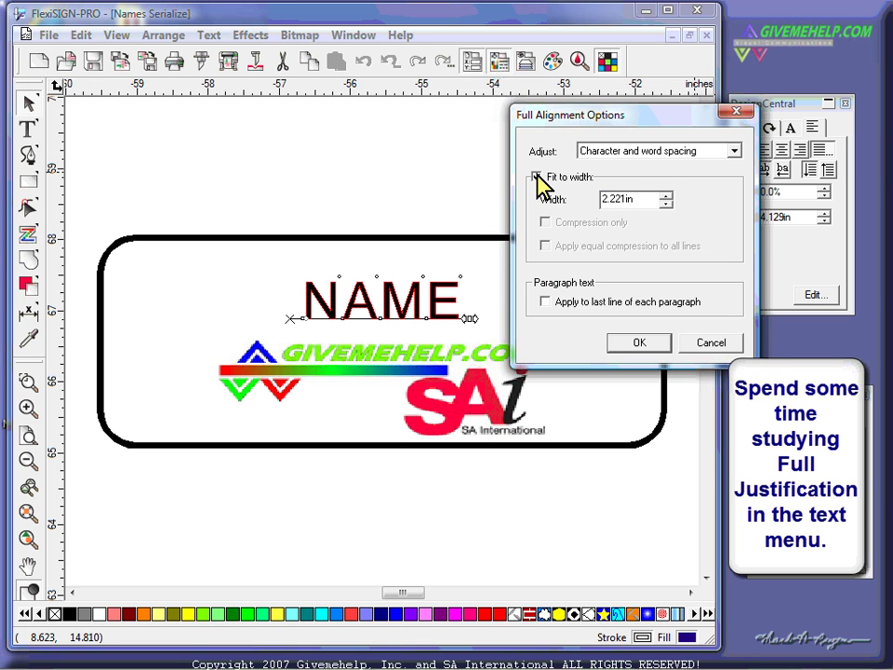
click(630, 199)
double_click(630, 199)
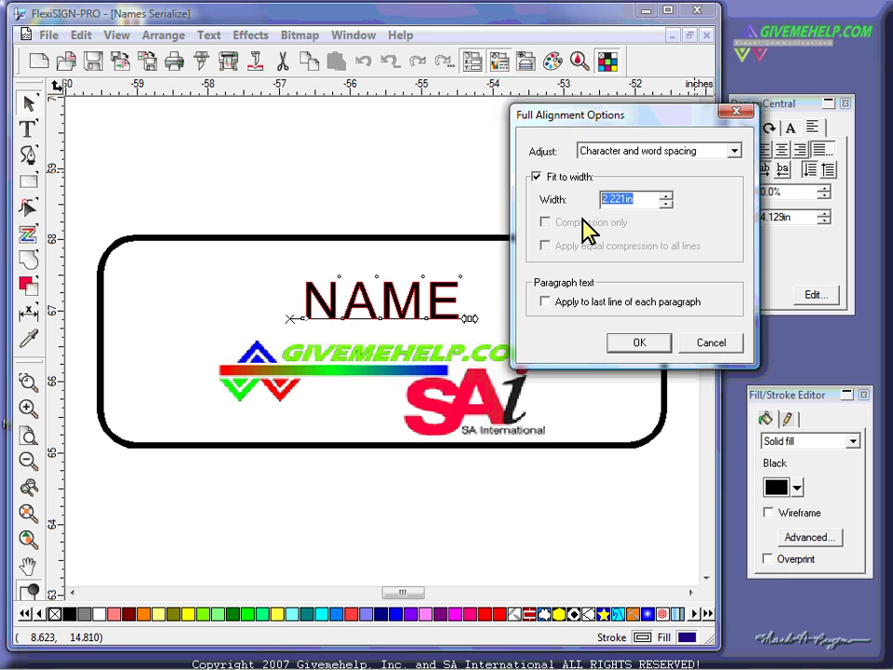
text(7)
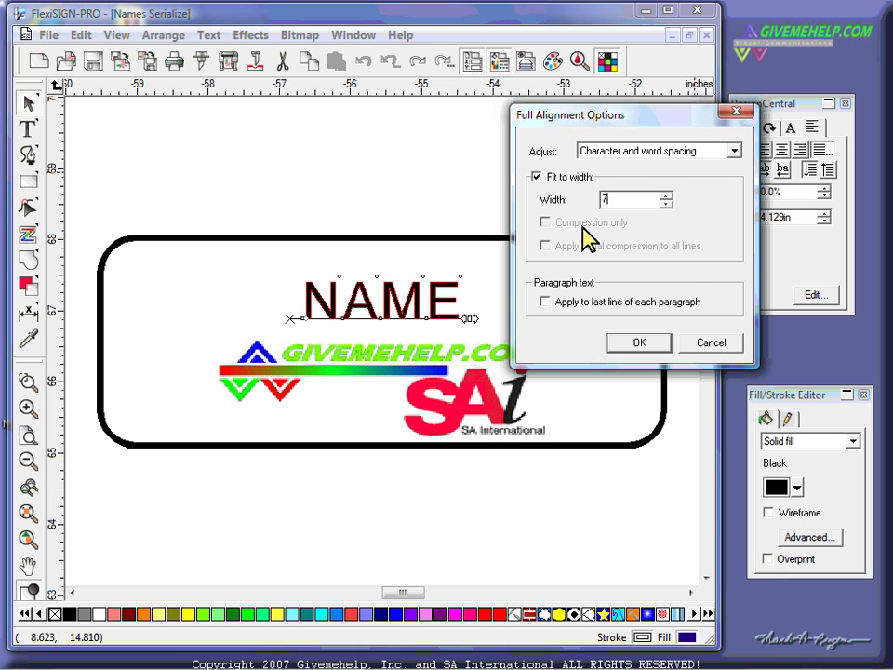
key(Tab)
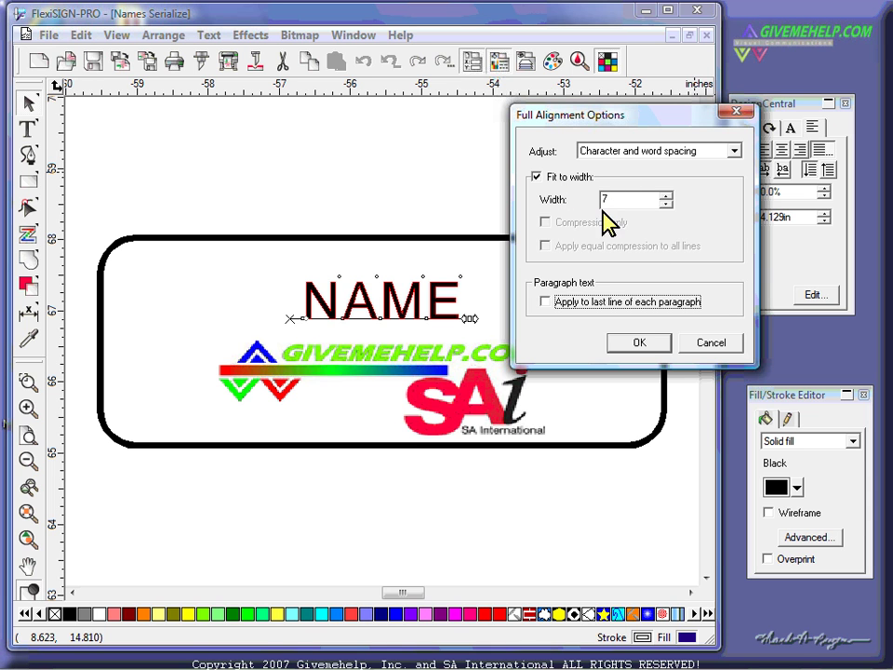
click(735, 151)
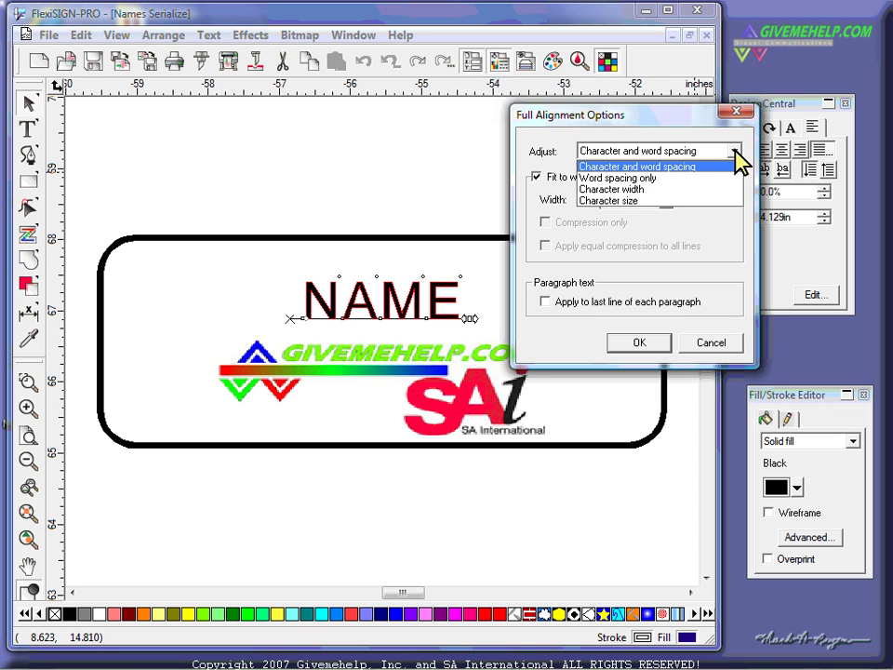
click(658, 200)
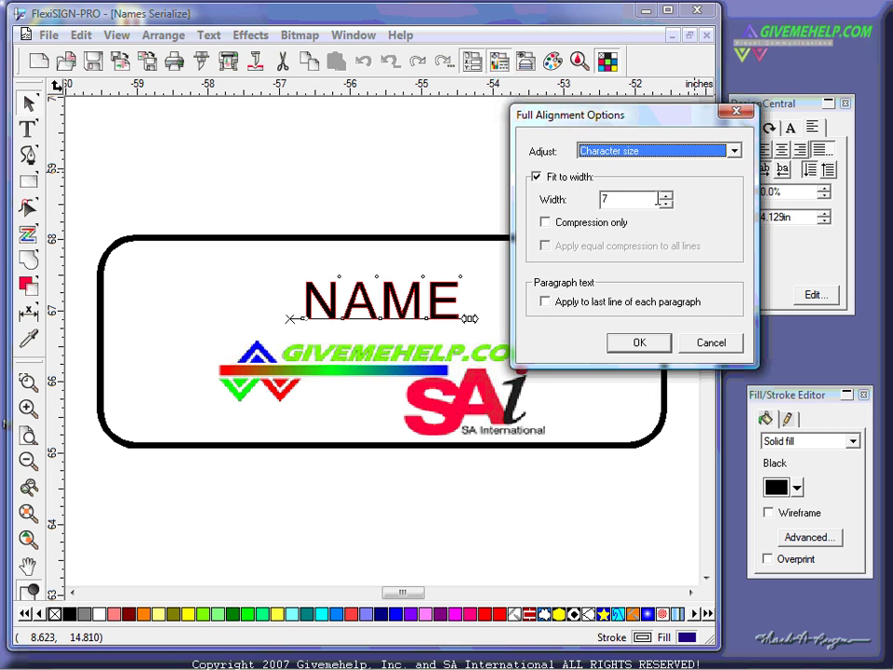
click(546, 224)
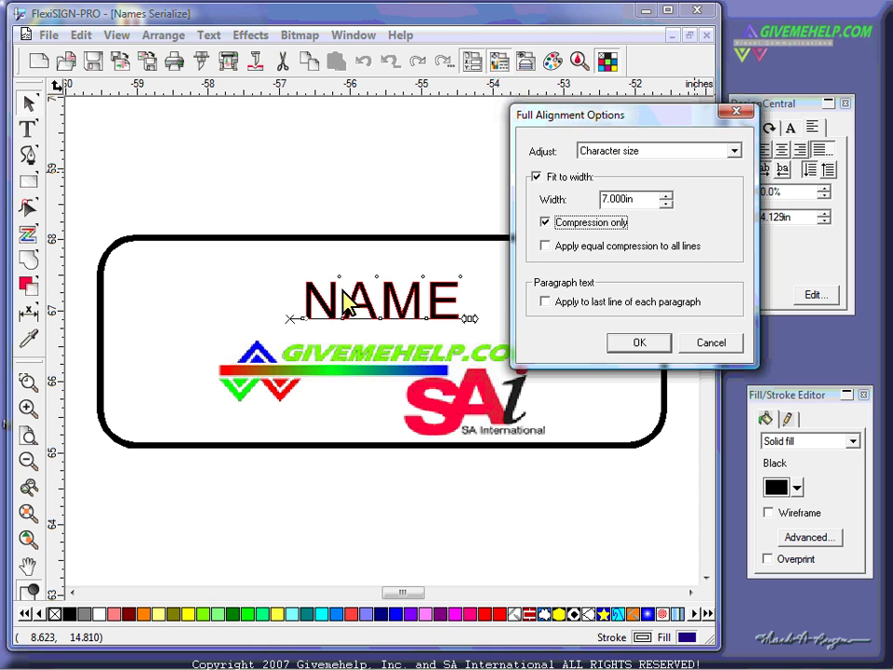
click(640, 343)
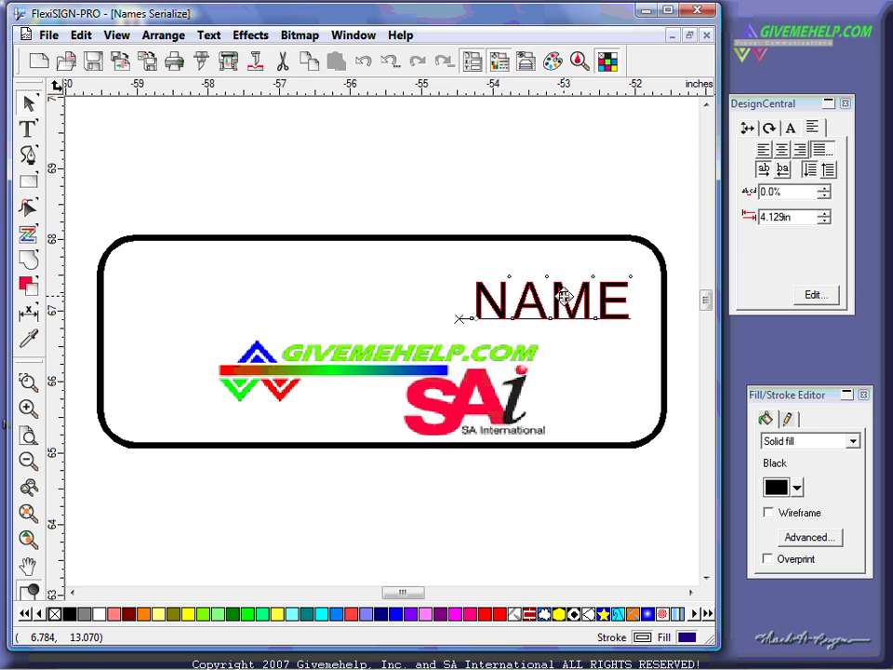
Move the NAME text back to the centre of the badge
key(Left)
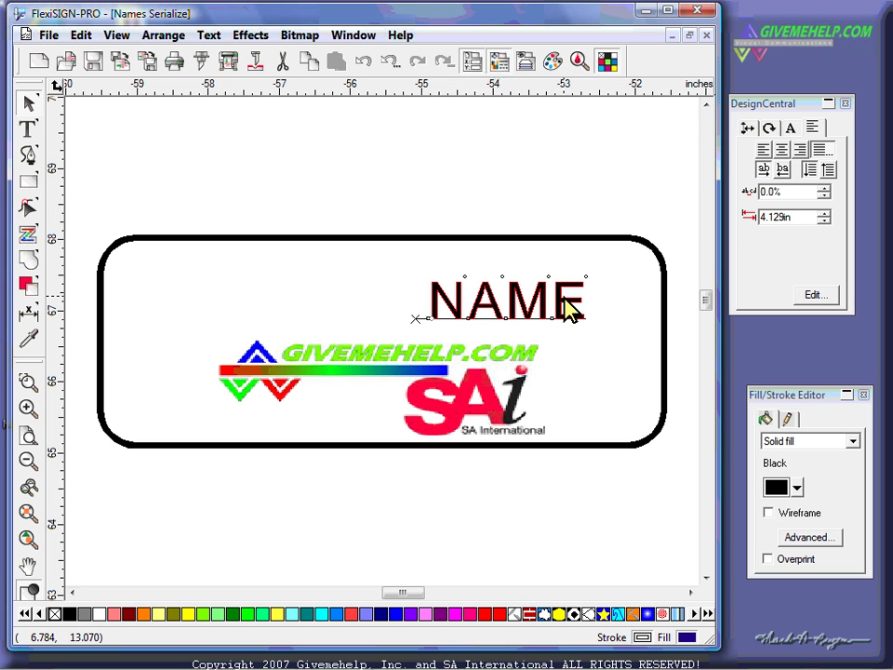
click(528, 206)
click(514, 310)
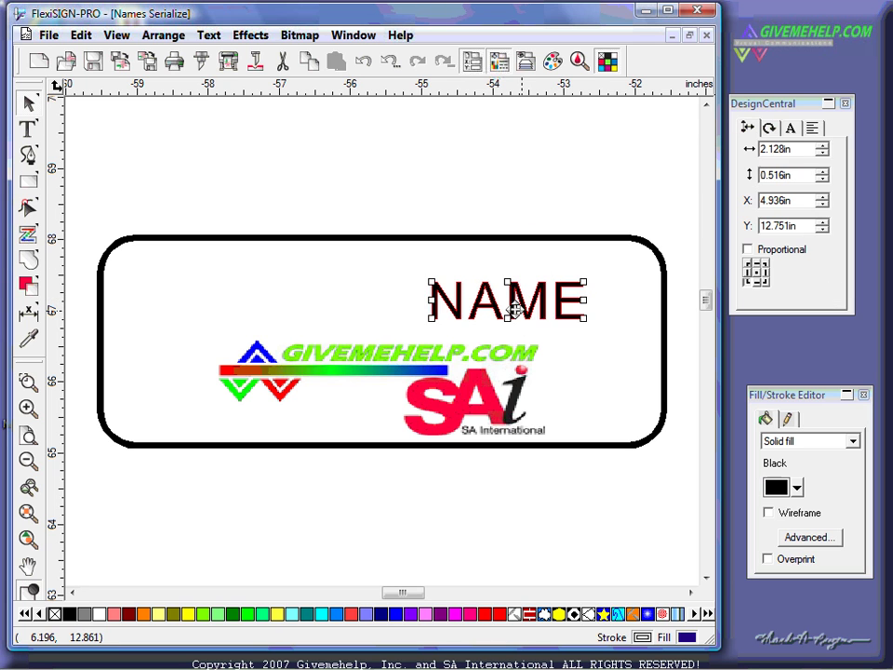
drag(514, 309, 398, 311)
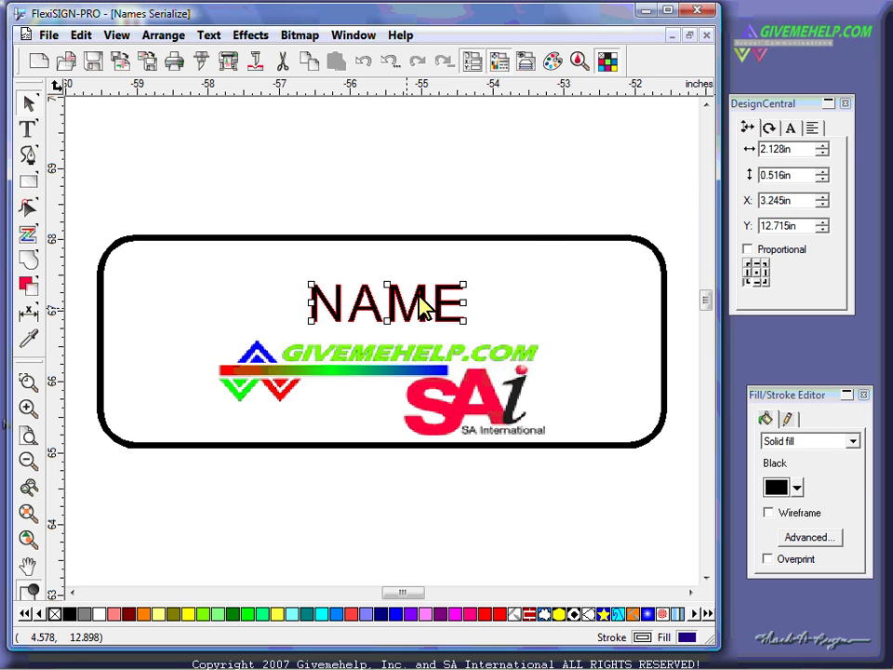
Recheck the NAME text's full alignment options, then deselect it
click(812, 128)
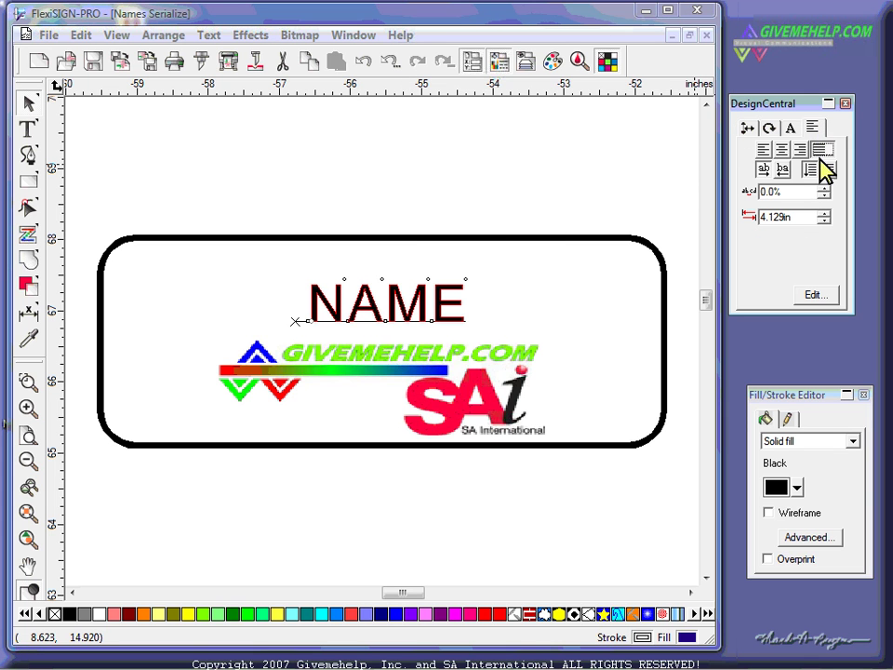
double_click(822, 149)
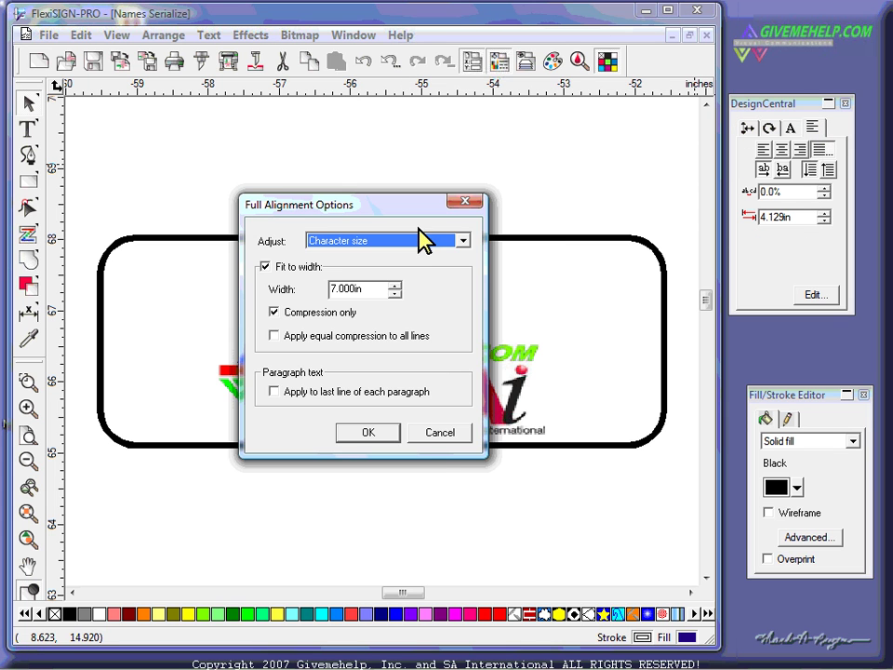
click(435, 437)
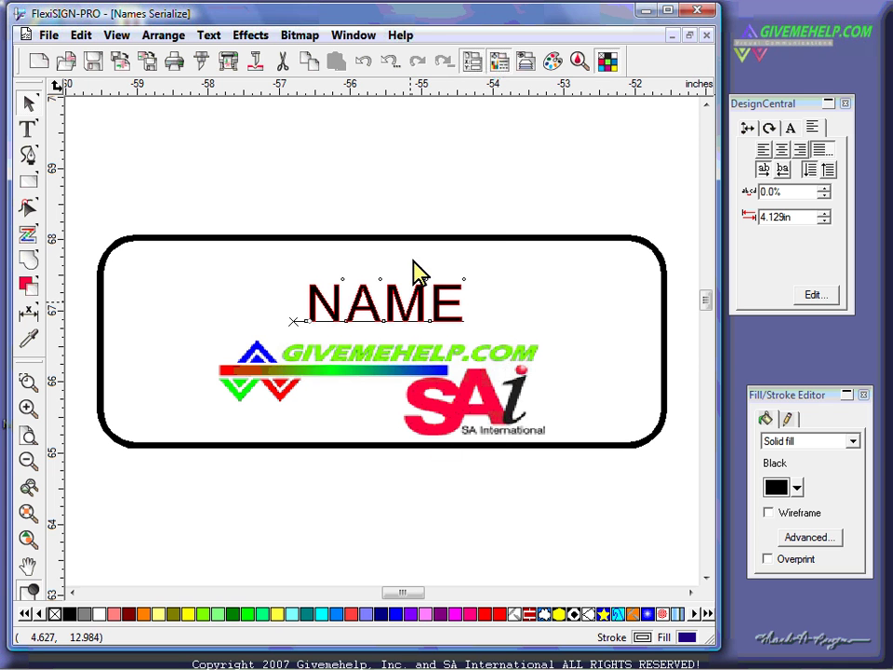
click(405, 173)
Auto Serialize the badge from the names file, replacing the NAME text, and view all badges
click(164, 36)
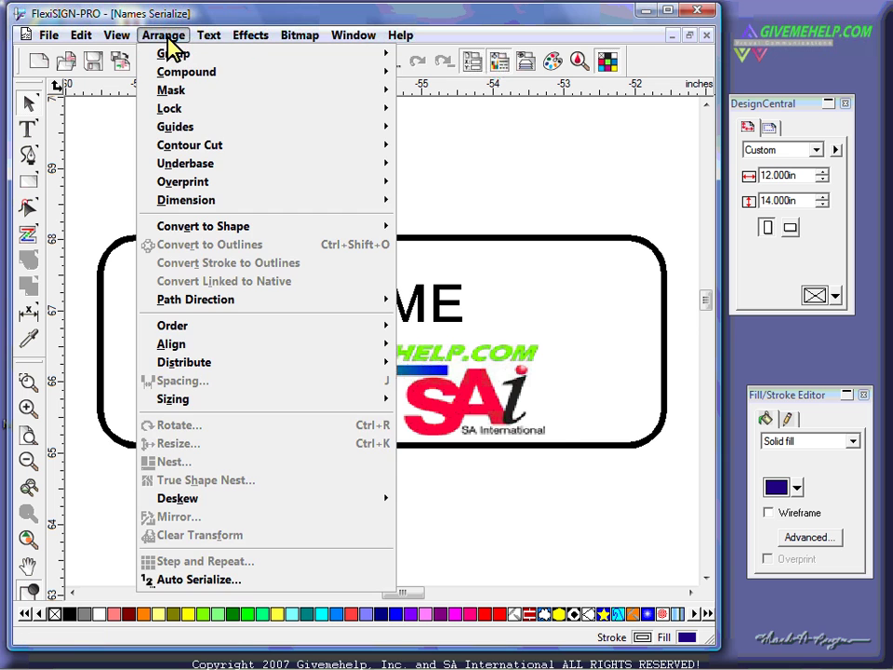
click(247, 580)
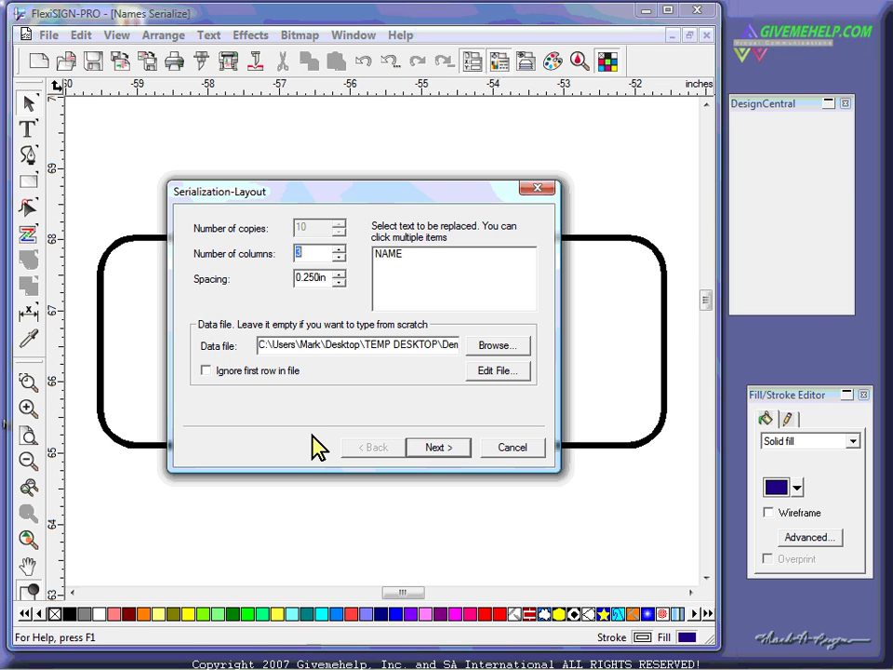
click(495, 370)
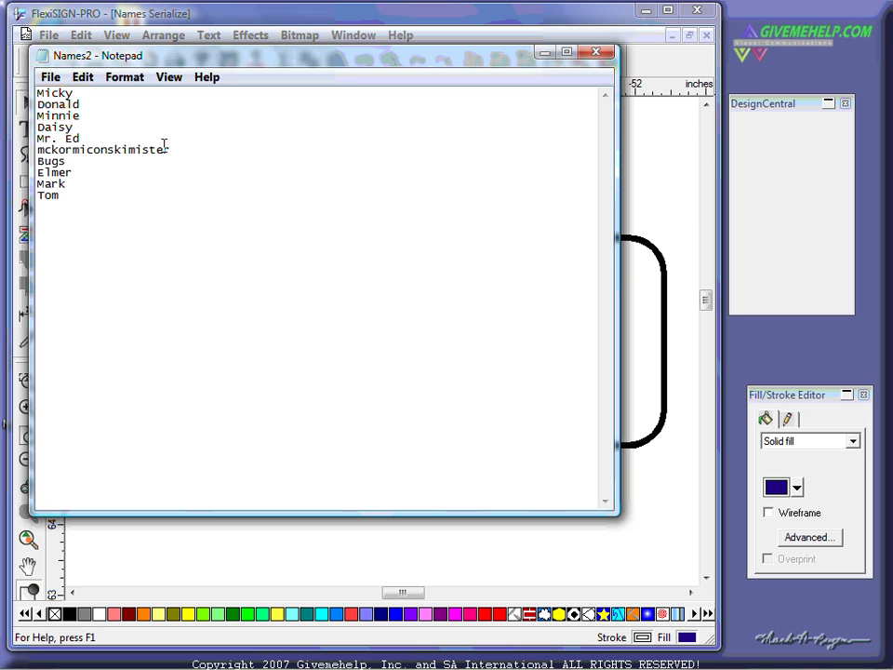
click(596, 53)
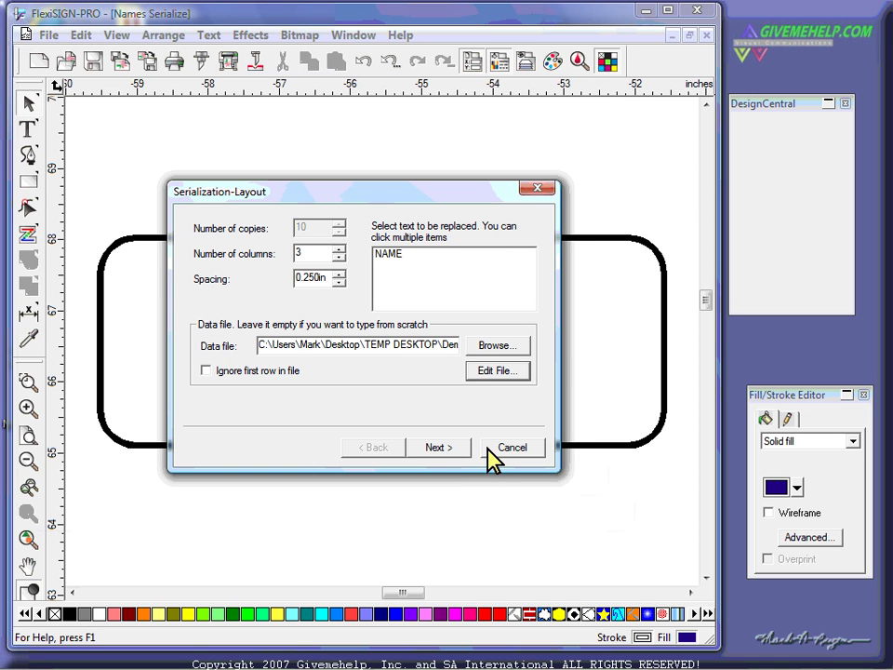
click(453, 448)
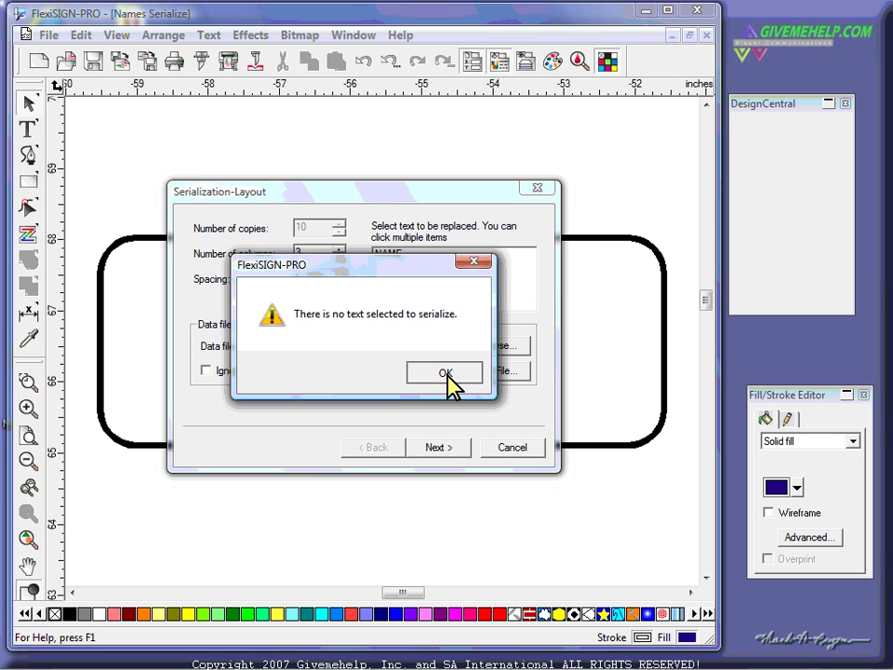
click(446, 373)
click(407, 253)
click(439, 449)
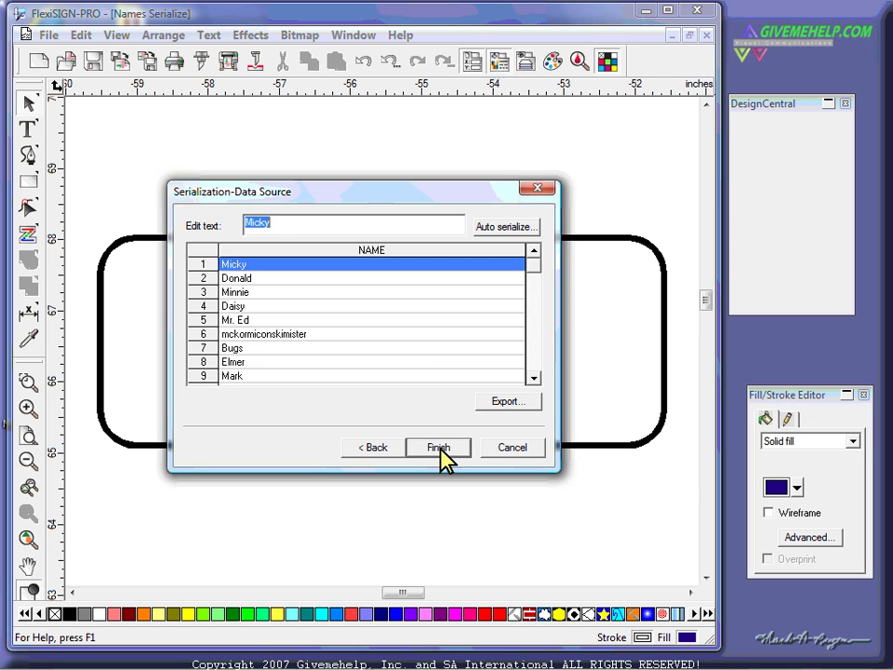
click(439, 448)
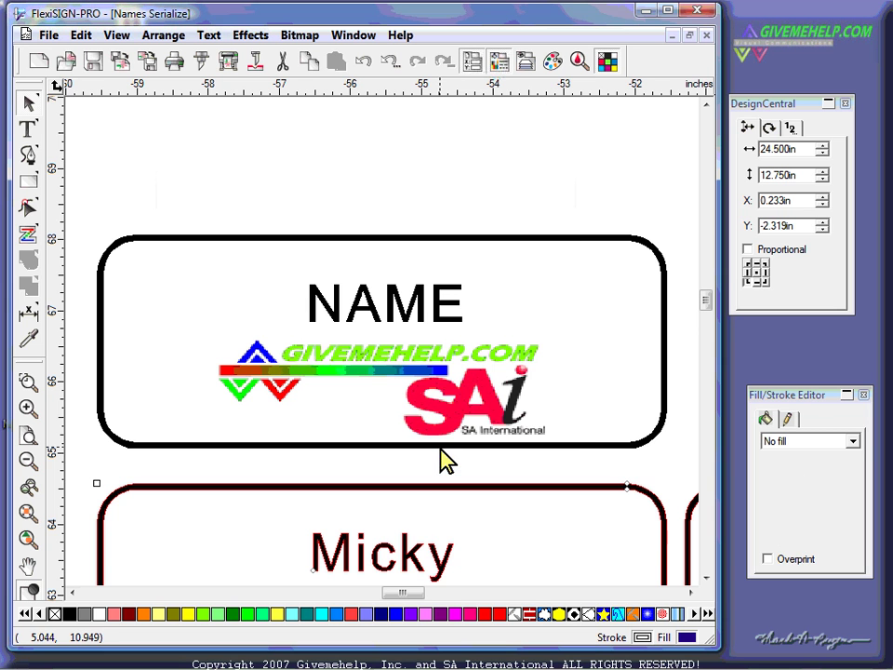
click(33, 539)
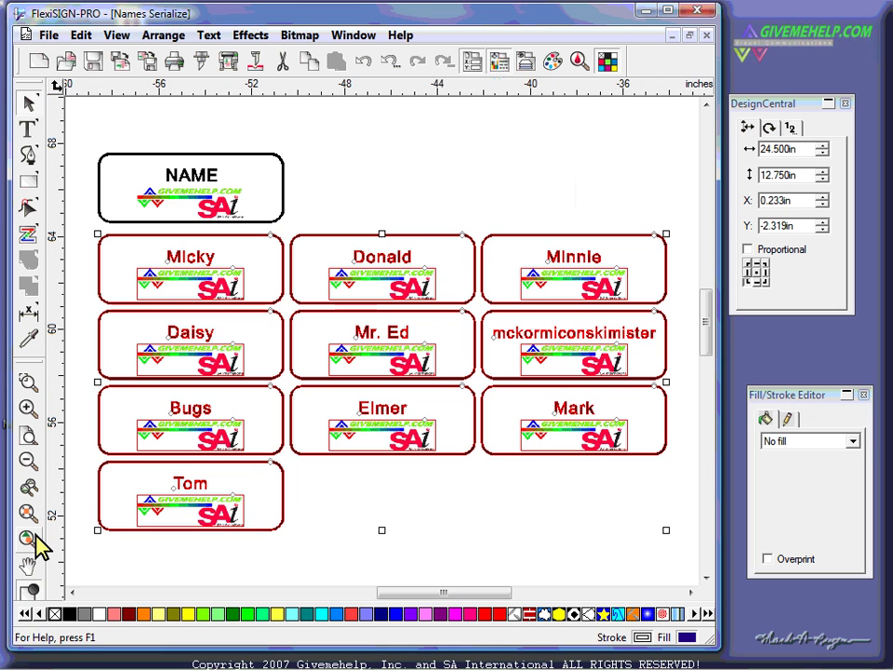
Zoom in to inspect the compressed long-name badge, then delete the original NAME template badge
click(526, 154)
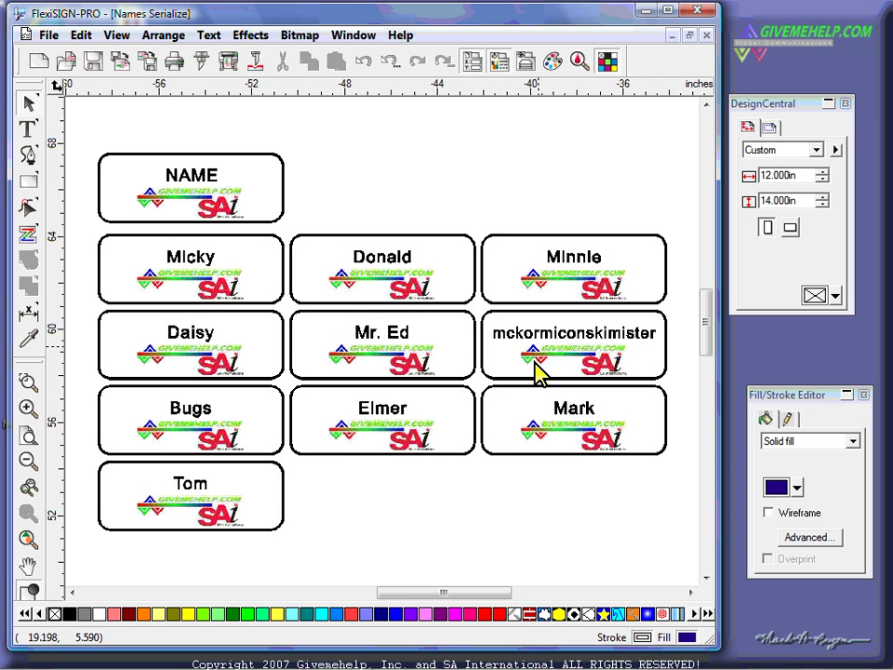
click(29, 384)
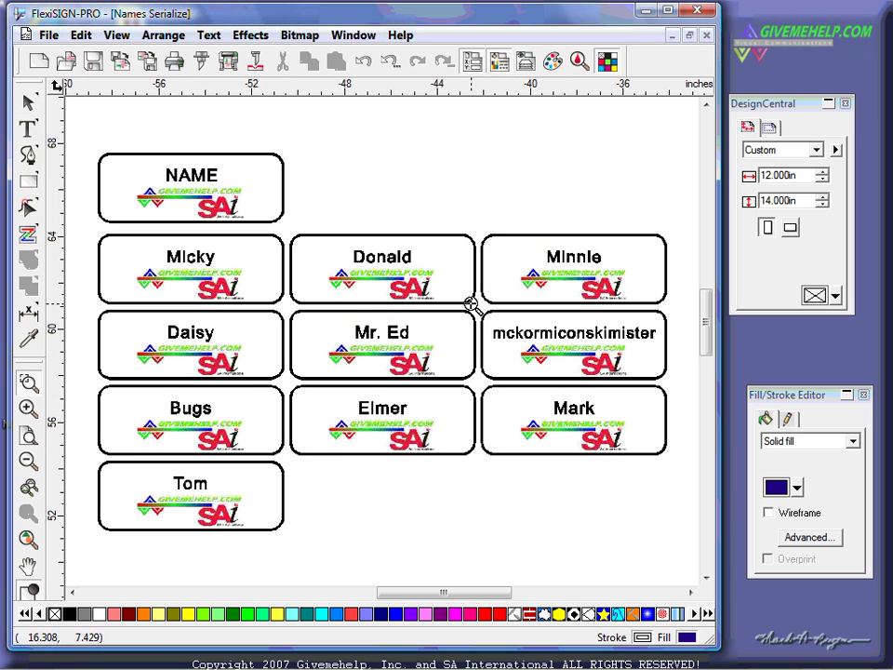
drag(474, 296, 671, 390)
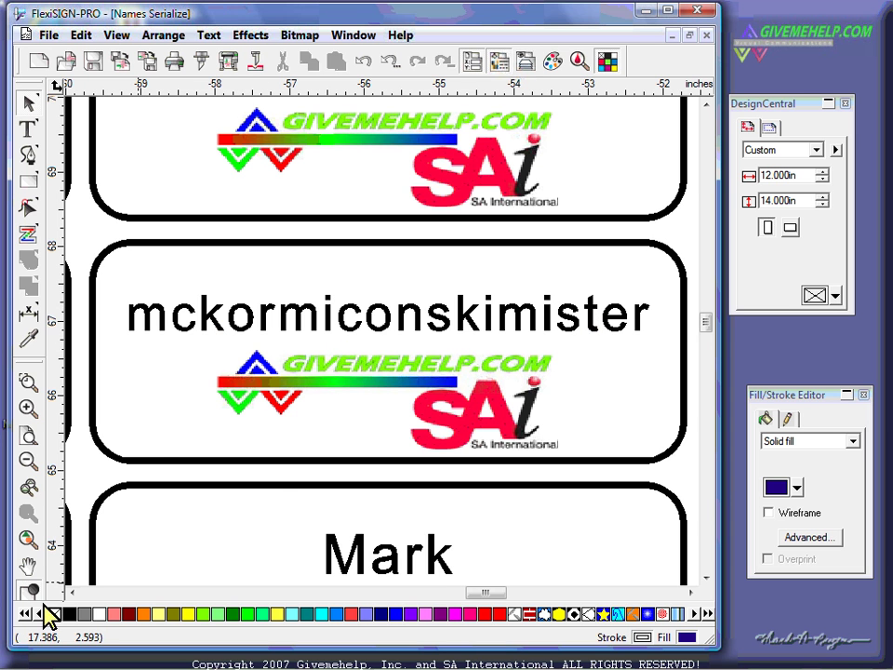
click(28, 540)
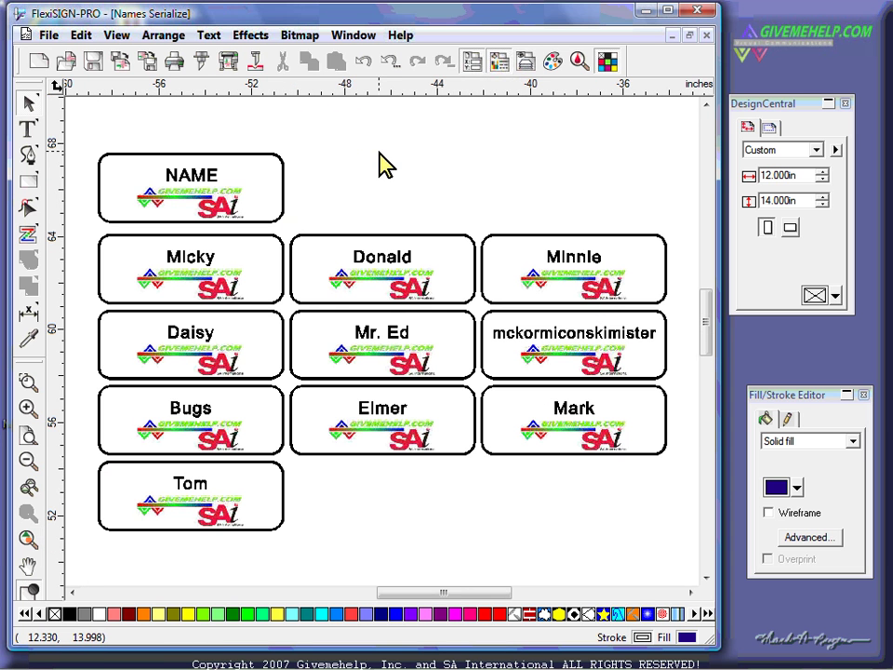
drag(82, 132, 294, 233)
key(Delete)
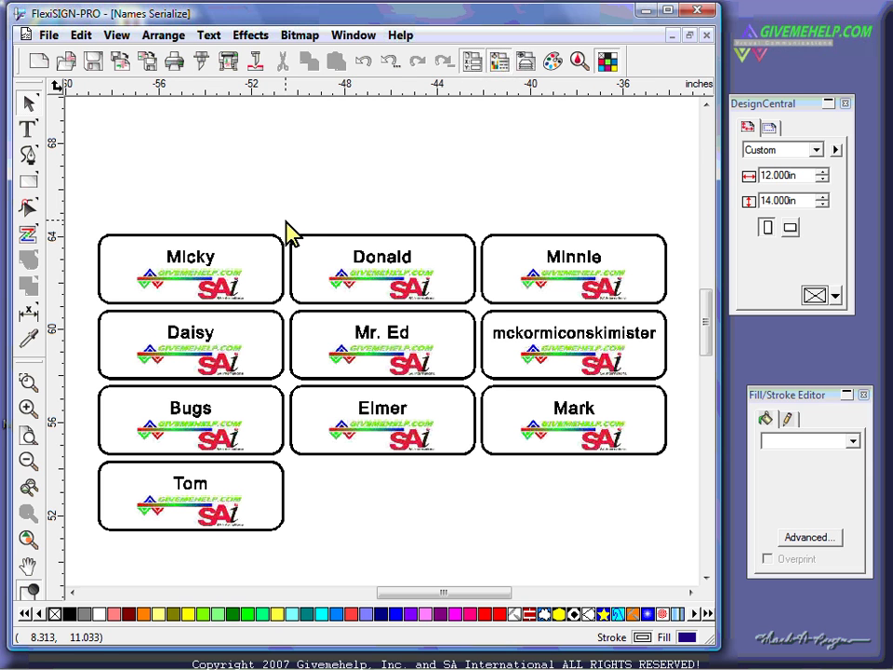
Use the Text tool to replace 'mckormiconskimister' with 'Ed' on its badge
click(366, 262)
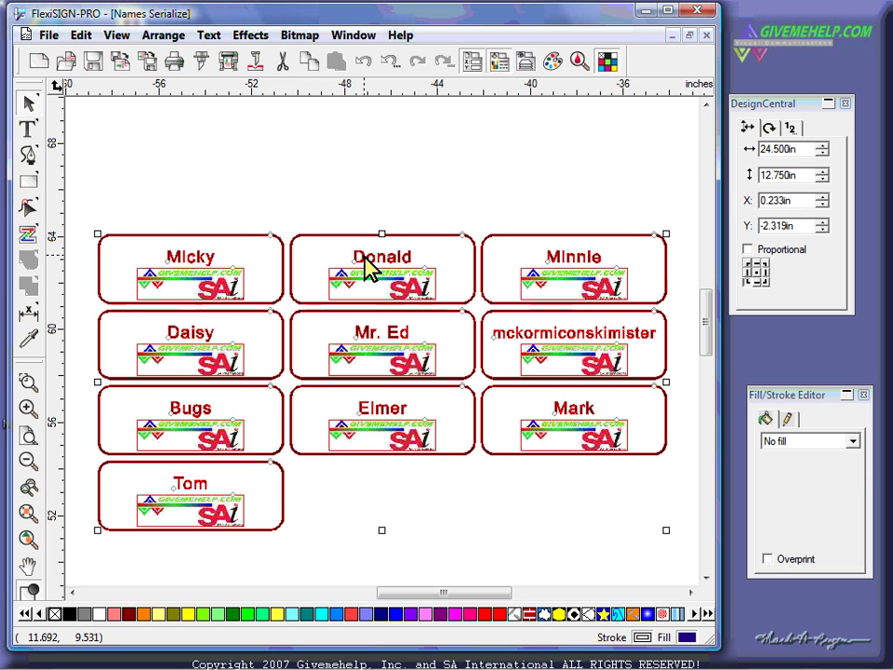
click(28, 127)
double_click(570, 332)
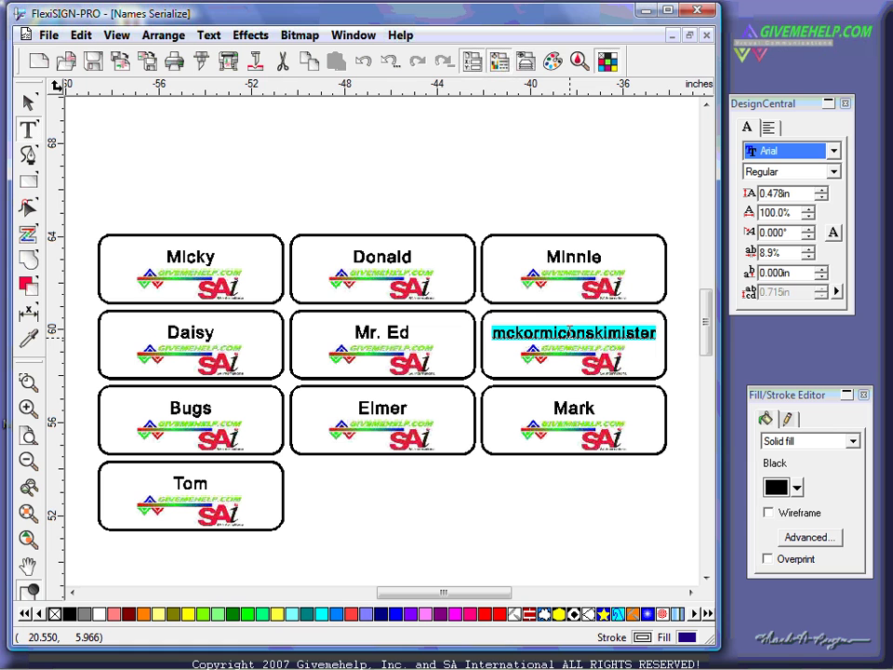
text(Ed)
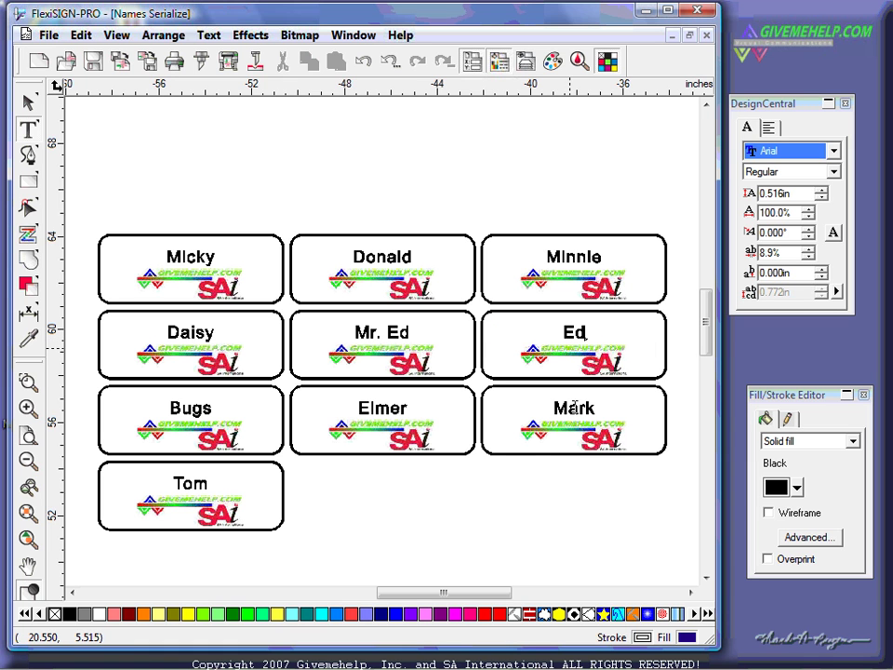
click(506, 475)
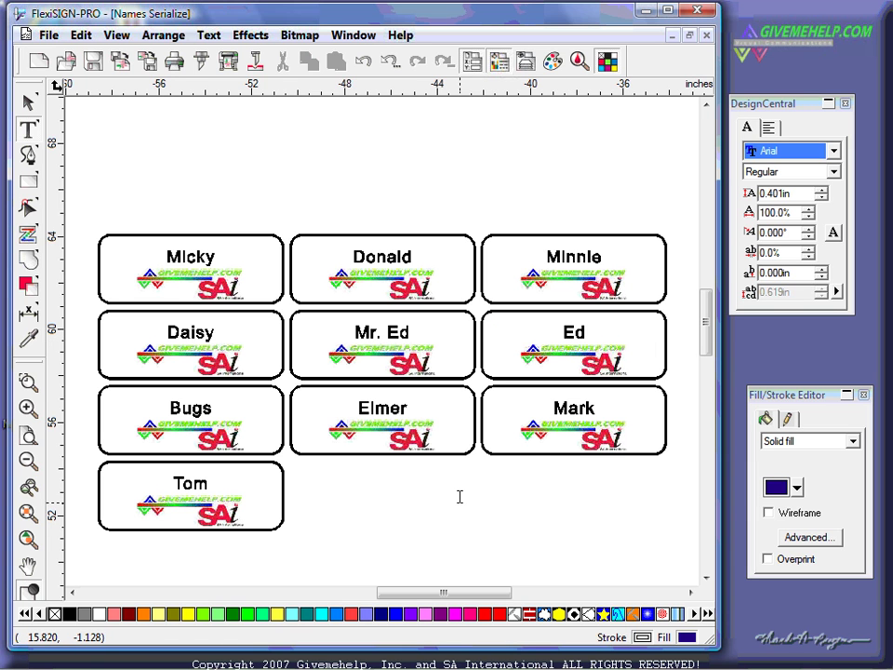